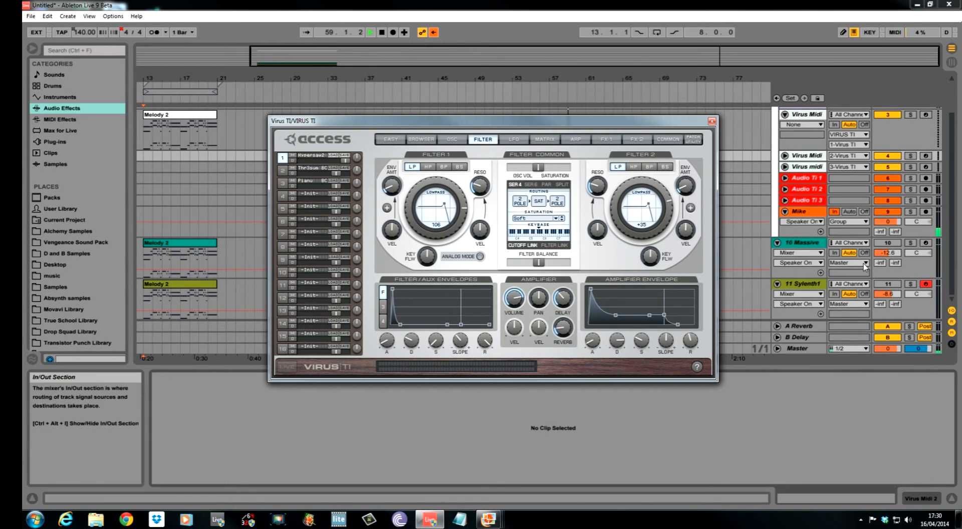
pyautogui.moveTo(486, 123); pyautogui.dragTo(477, 132)
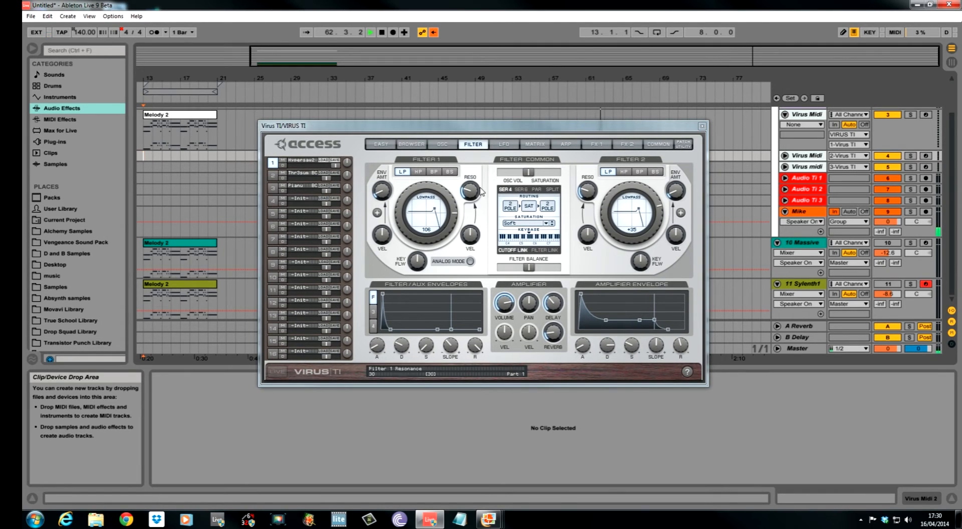
pyautogui.moveTo(509, 124); pyautogui.dragTo(499, 115)
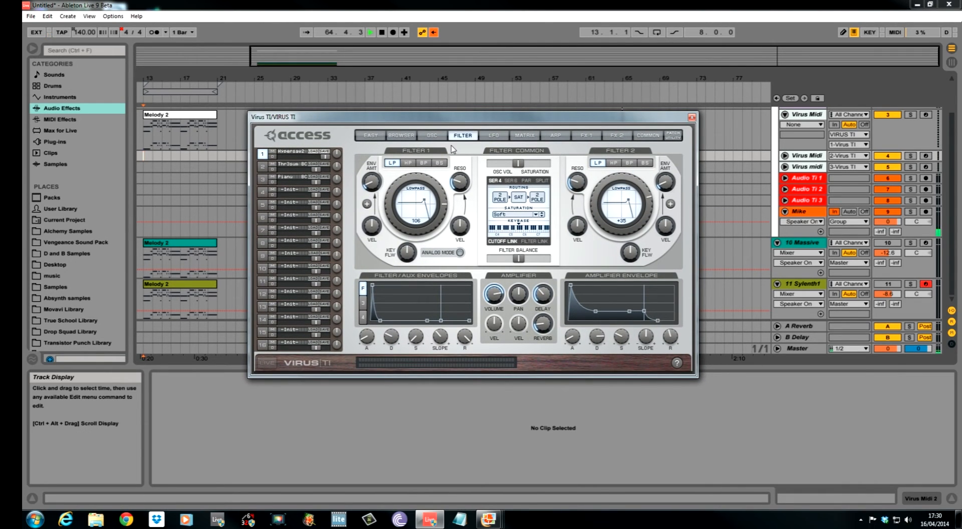
pyautogui.moveTo(461, 121); pyautogui.dragTo(500, 115)
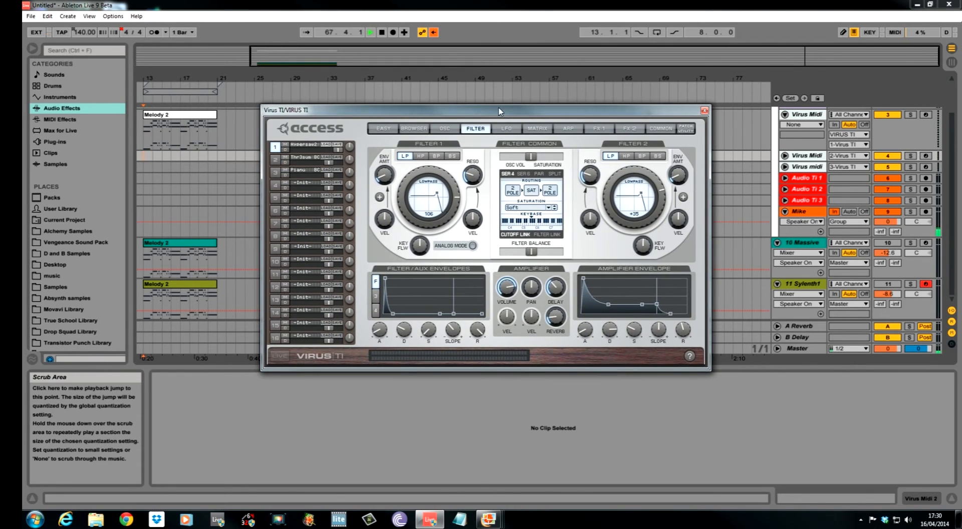
# - Play the arrangement from bar 13
pyautogui.click(143, 216)
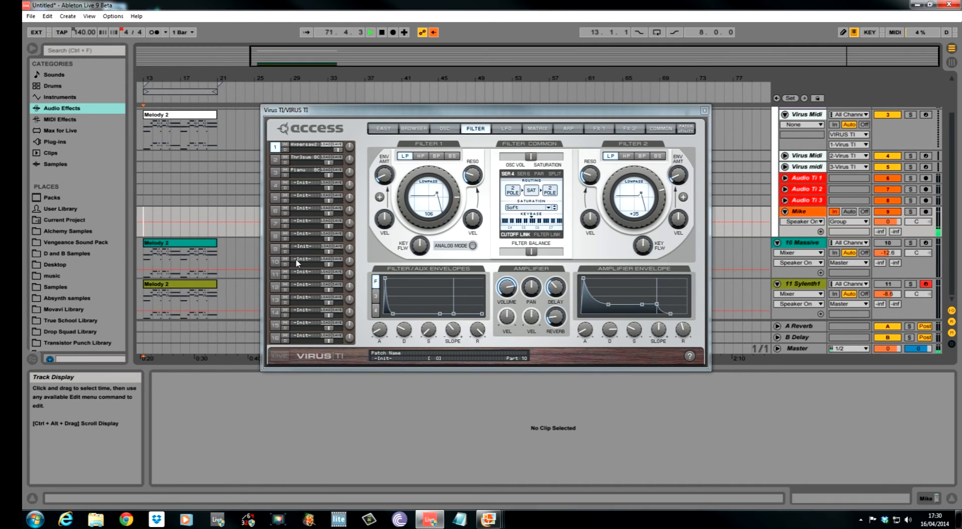
pyautogui.press('0')
pyautogui.press('space')
pyautogui.press('space')
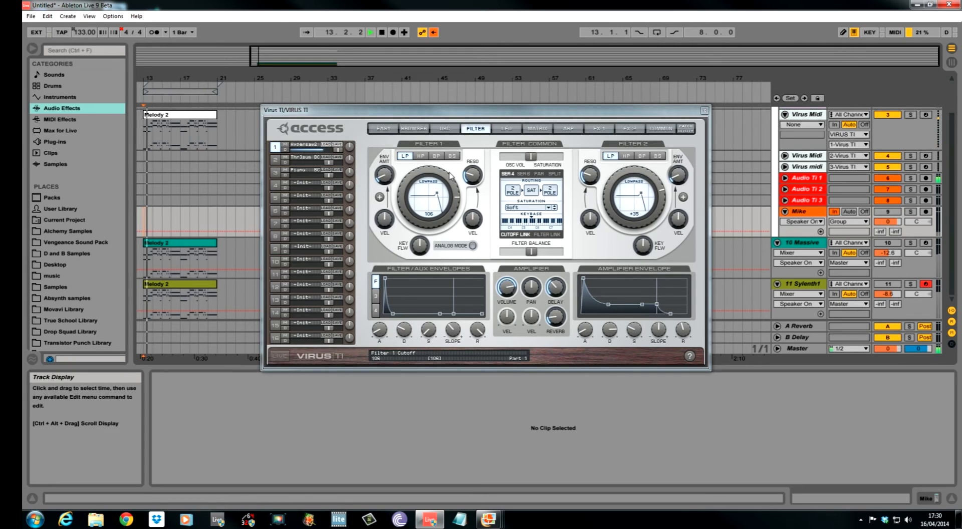
# - Activate the Massive and Sylenth1 tracks and pan the Massive track to 7R
pyautogui.click(888, 243)
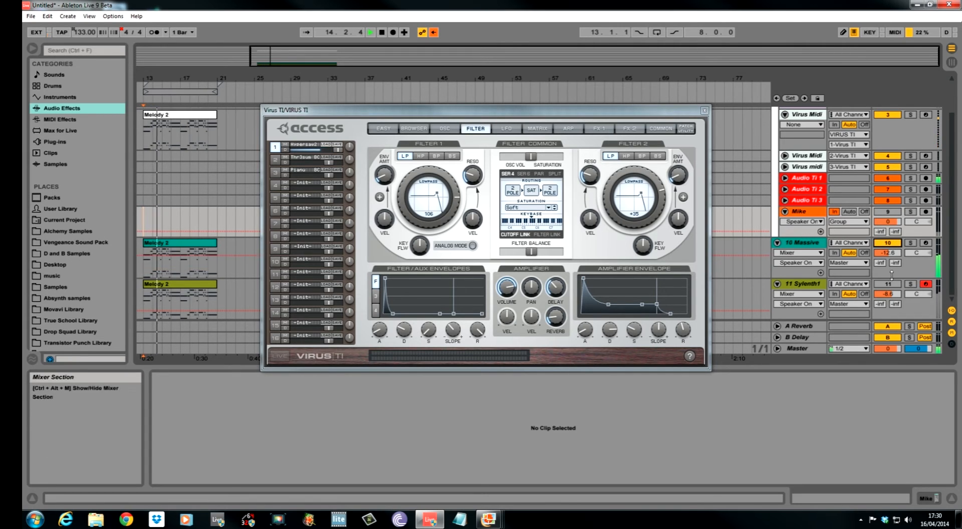
pyautogui.click(888, 284)
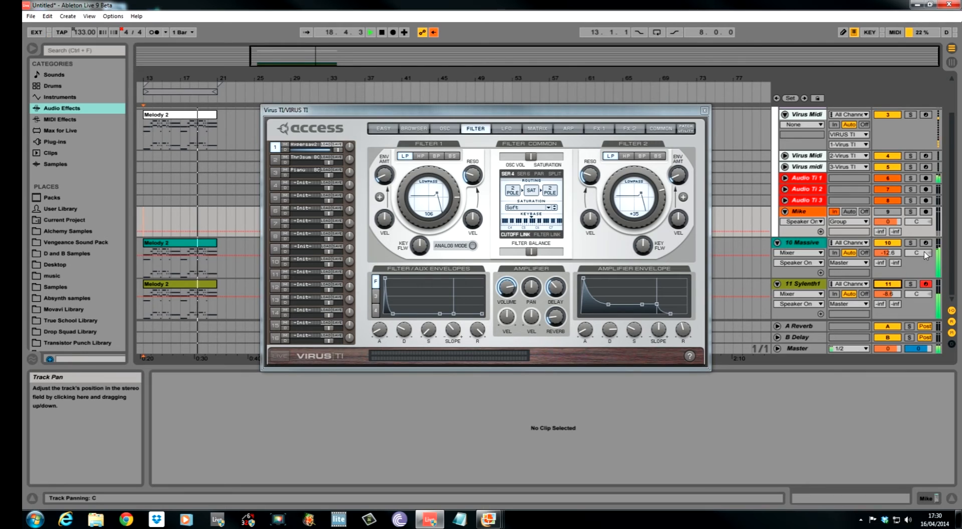
pyautogui.moveTo(926, 256); pyautogui.dragTo(925, 249)
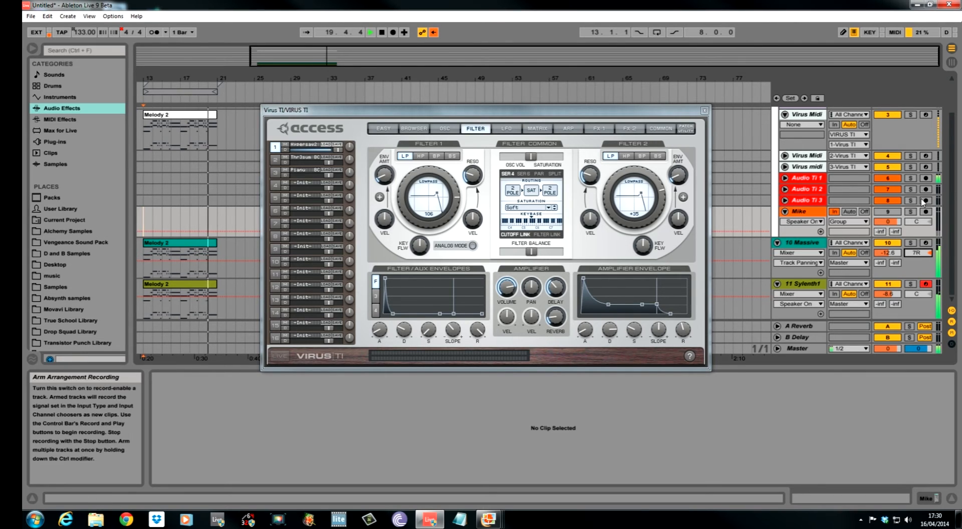
pyautogui.scroll(1, 953, 173)
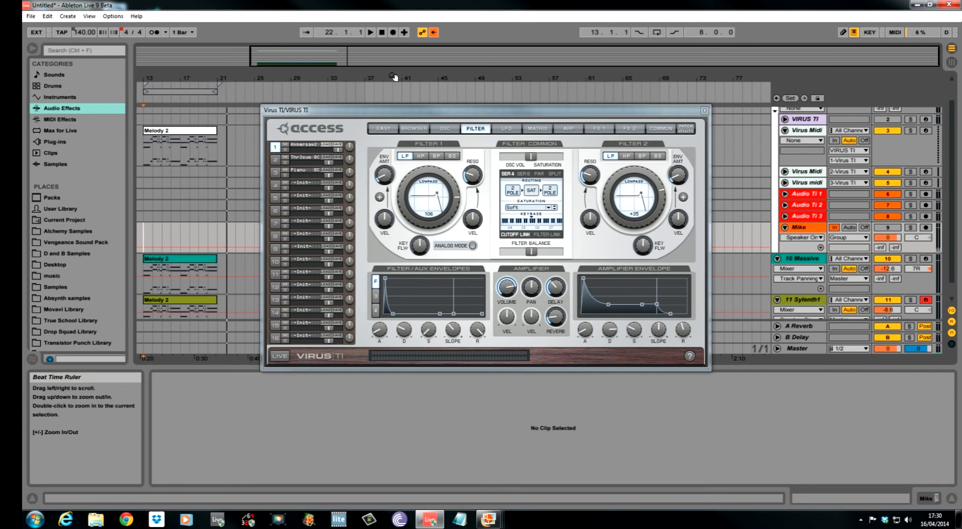
# - Mute the Massive and Sylenth1 tracks, then play the Virus Midi track's Melody 2 clip on its own from bar 13
pyautogui.click(143, 233)
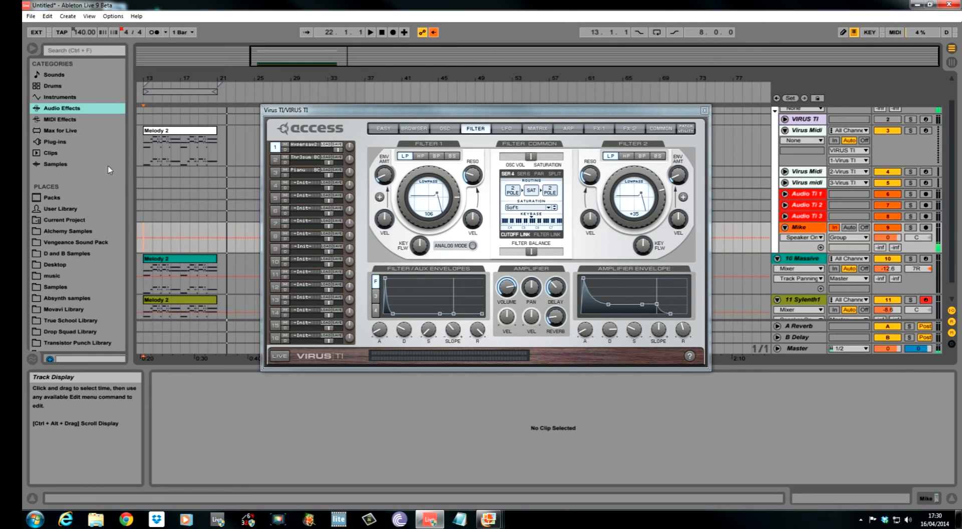
pyautogui.moveTo(480, 111); pyautogui.dragTo(488, 101)
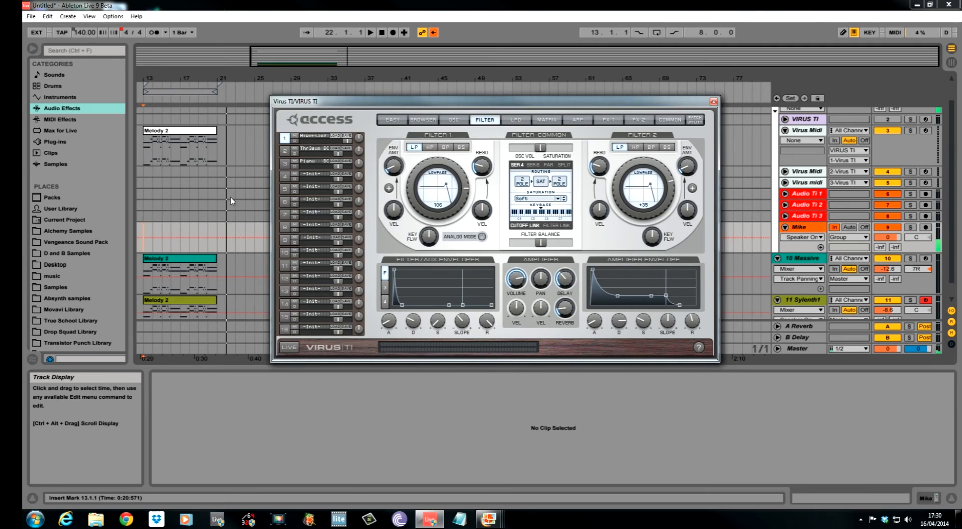
pyautogui.click(151, 159)
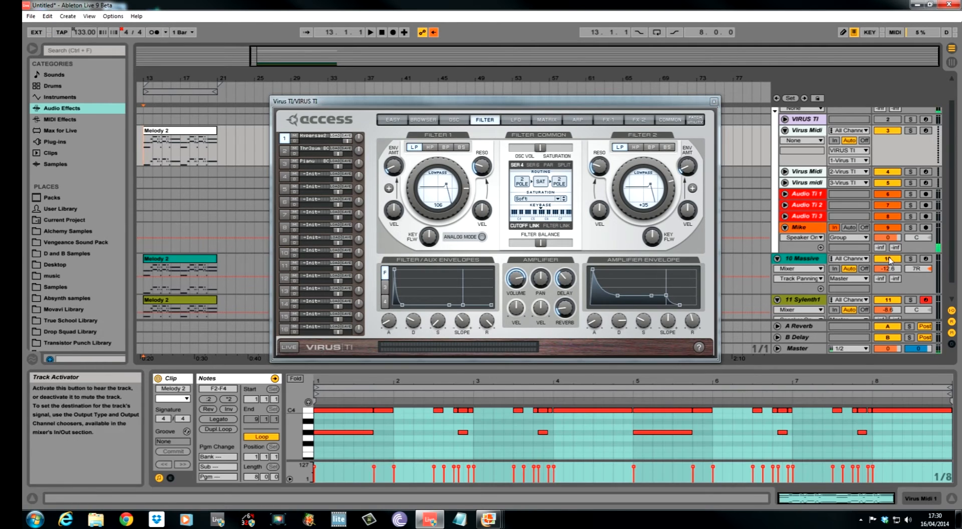
pyautogui.click(884, 300)
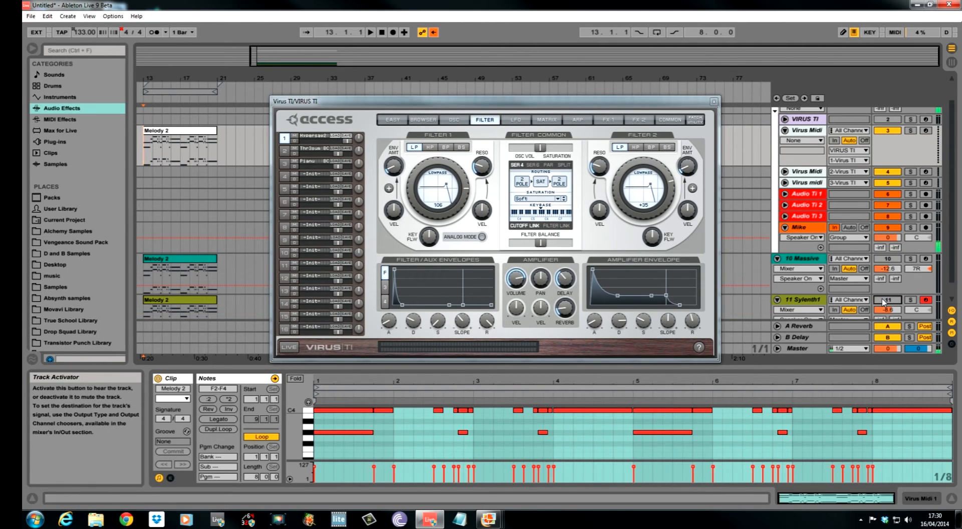
pyautogui.click(566, 105)
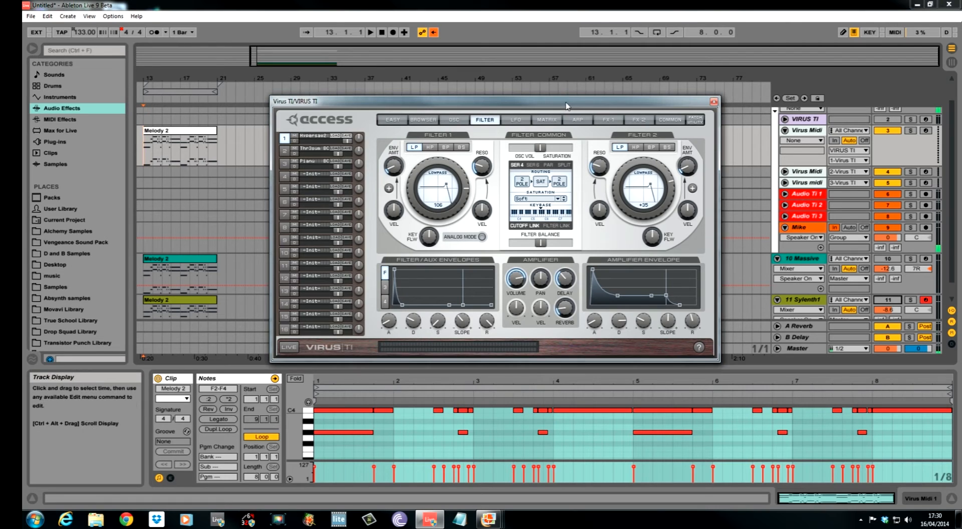
pyautogui.press('space')
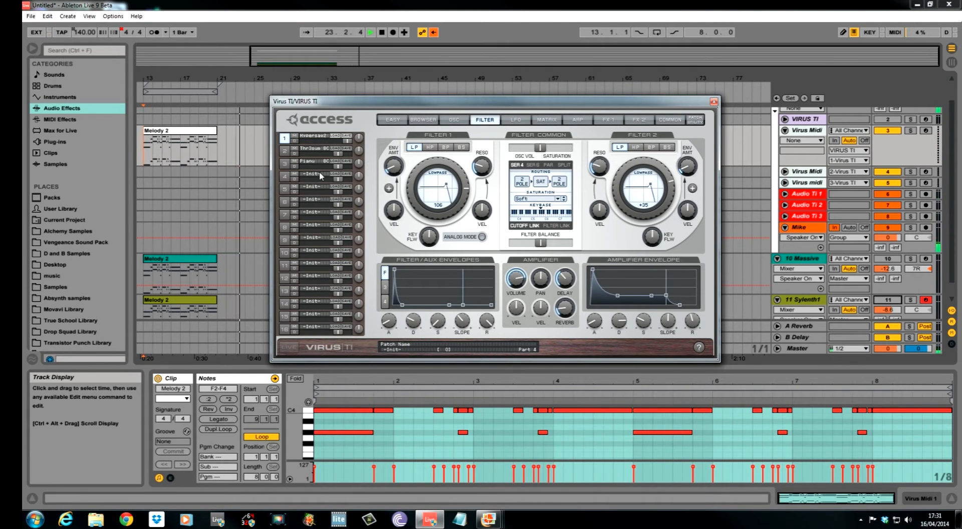
# - Replace the patch in part 1 with the -Init- patch and show its oscillator settings
pyautogui.moveTo(321, 176); pyautogui.dragTo(325, 141)
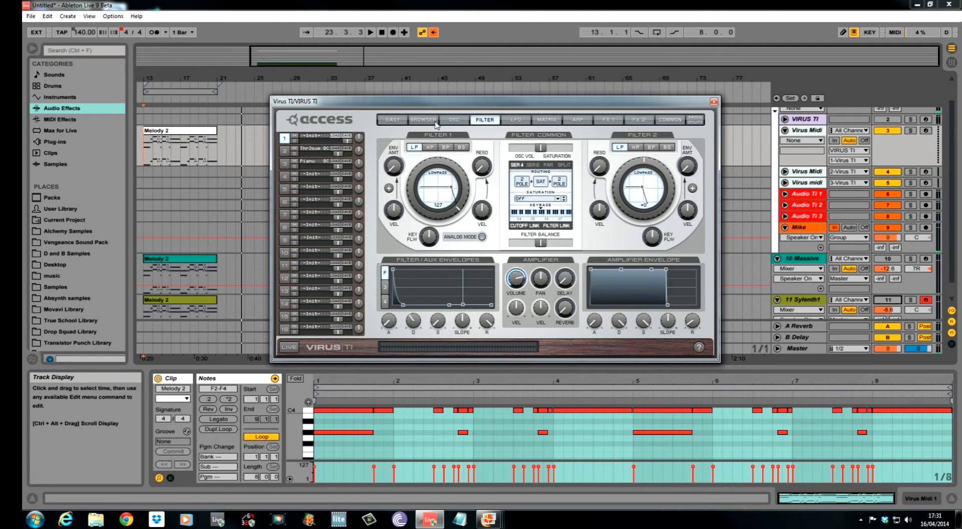
pyautogui.click(453, 119)
pyautogui.moveTo(406, 192); pyautogui.dragTo(408, 180)
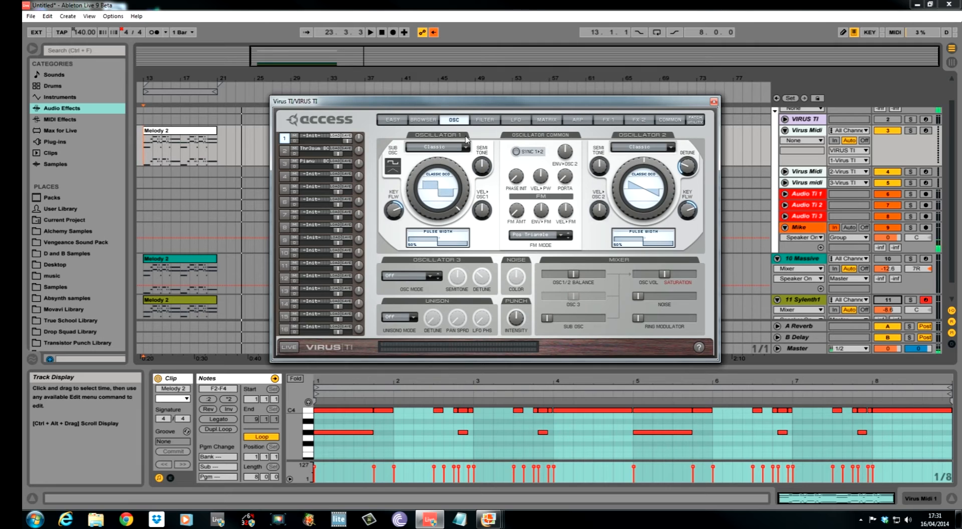
# - Switch oscillators 1 and 2 to HyperSaw at density 9.0, with local detunes of 85 and 75 respectively
pyautogui.click(666, 148)
pyautogui.click(652, 164)
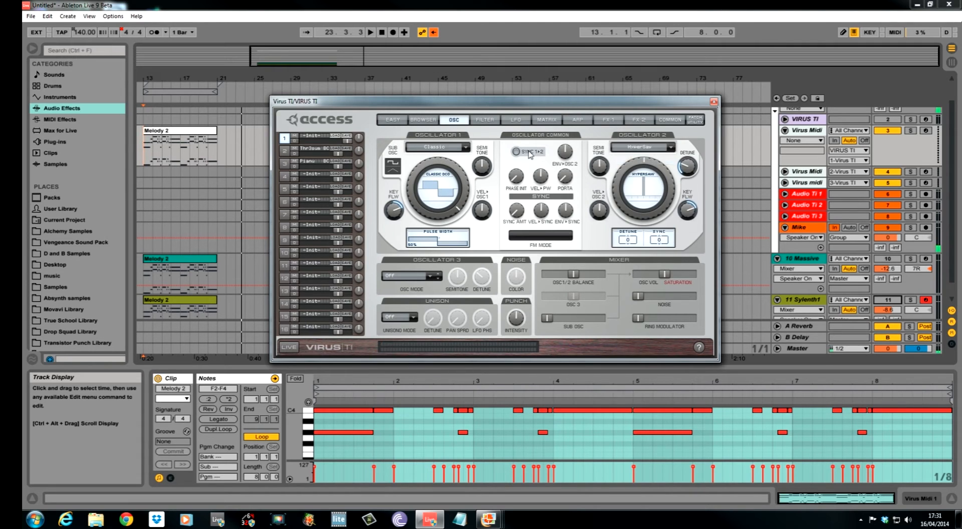
pyautogui.click(465, 147)
pyautogui.click(435, 159)
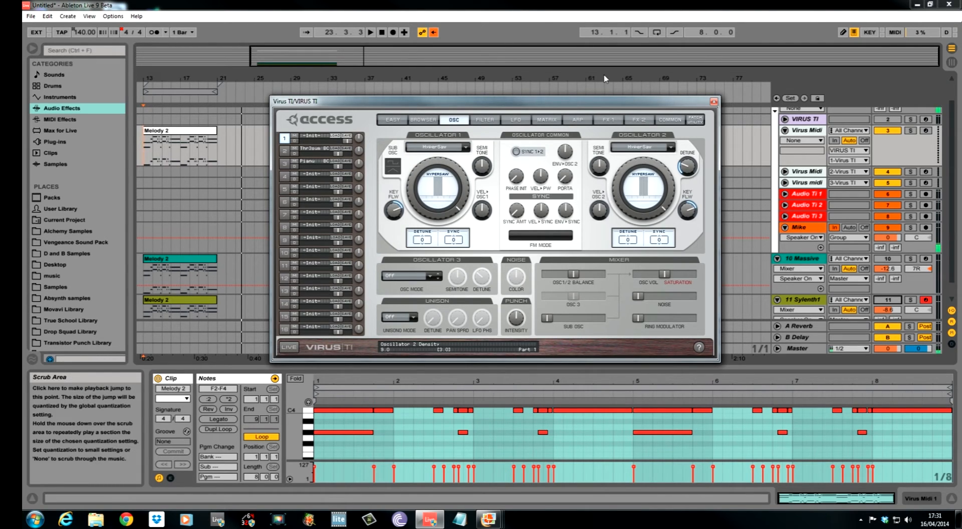
pyautogui.moveTo(422, 241); pyautogui.dragTo(422, 76)
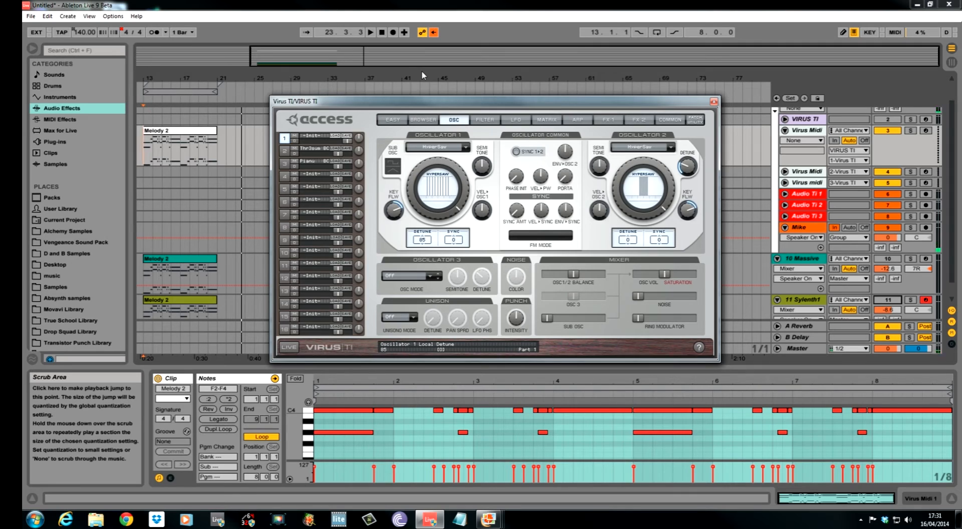
pyautogui.moveTo(628, 239); pyautogui.dragTo(633, 92)
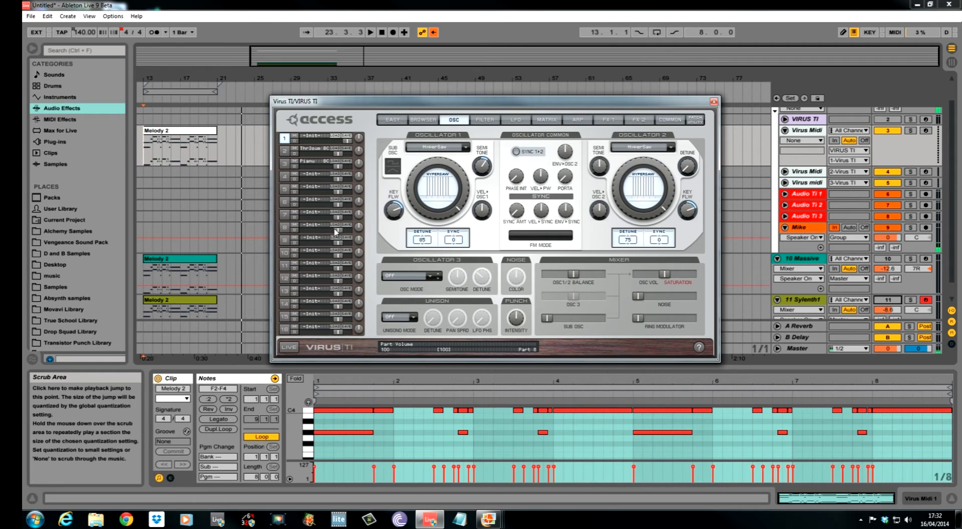
# - Set oscillator 3 to Saw with a fine detune of -66, and enable Twin unison with raised detune and pan spread
pyautogui.click(434, 281)
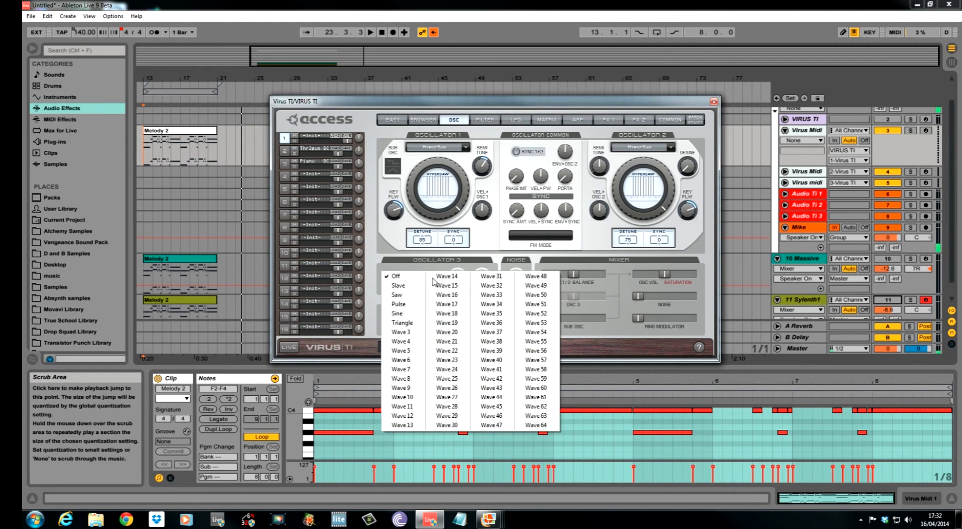
pyautogui.click(397, 296)
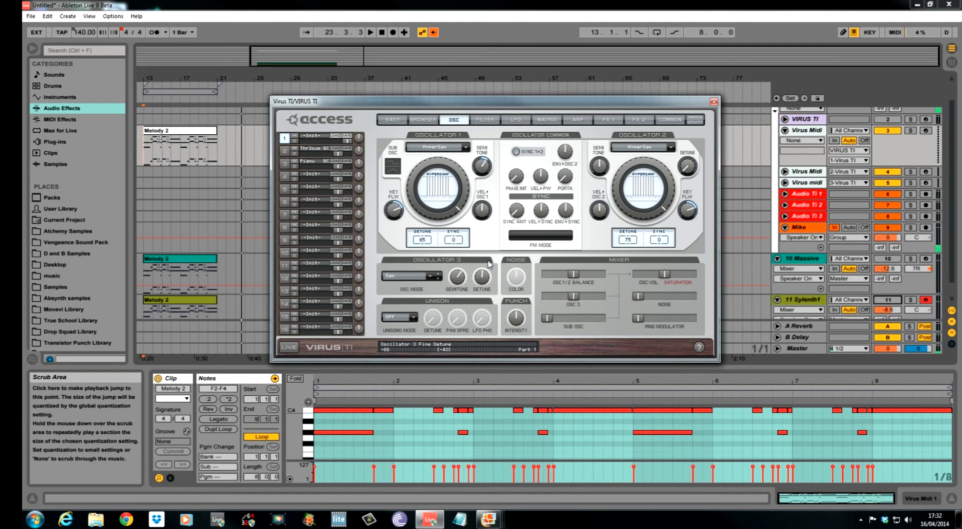
pyautogui.click(399, 318)
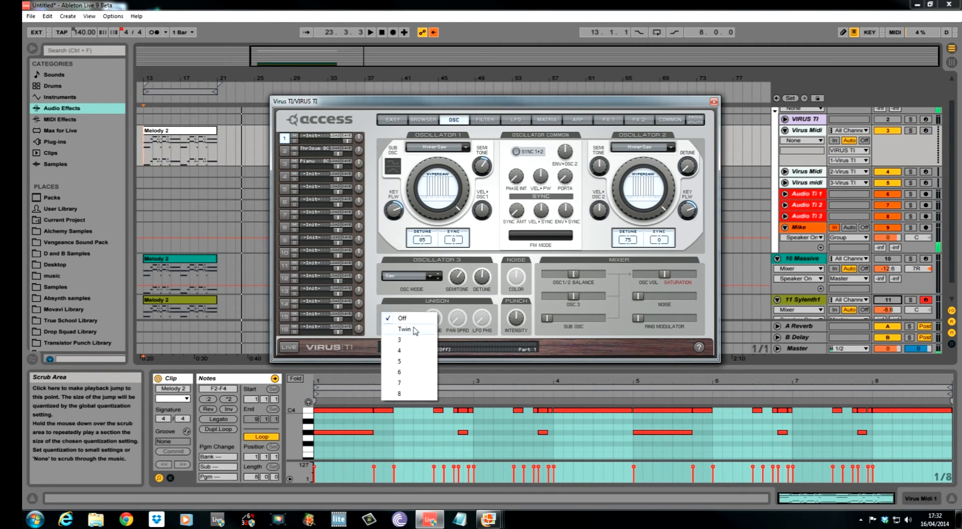
pyautogui.click(391, 326)
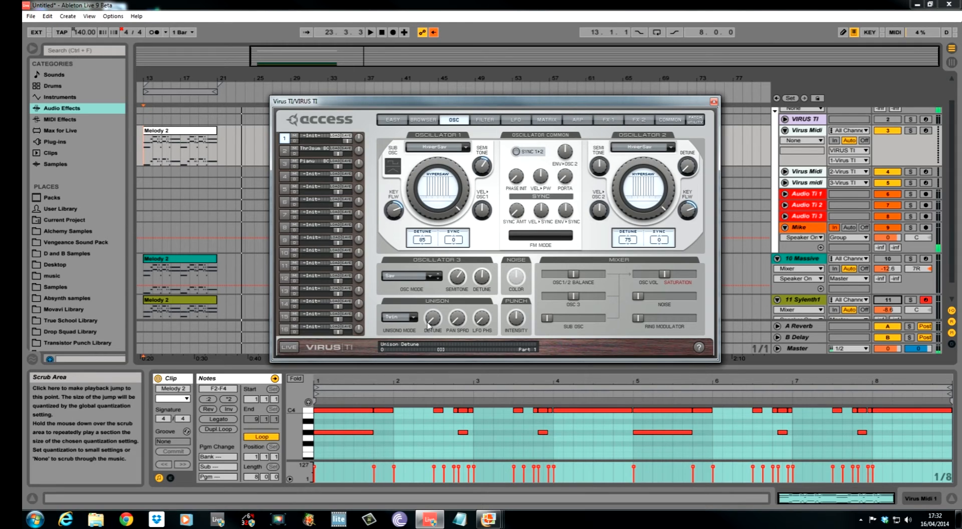
pyautogui.moveTo(430, 301); pyautogui.dragTo(435, 273)
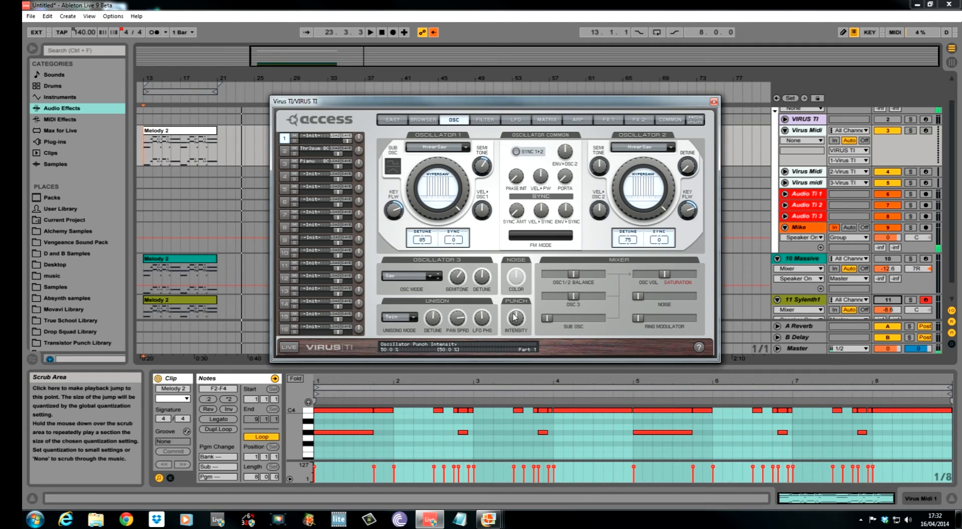
# - Raise the oscillator 3, sub oscillator and ring modulator levels, set the noise volume to 24, and play the clip
pyautogui.moveTo(578, 296); pyautogui.dragTo(594, 296)
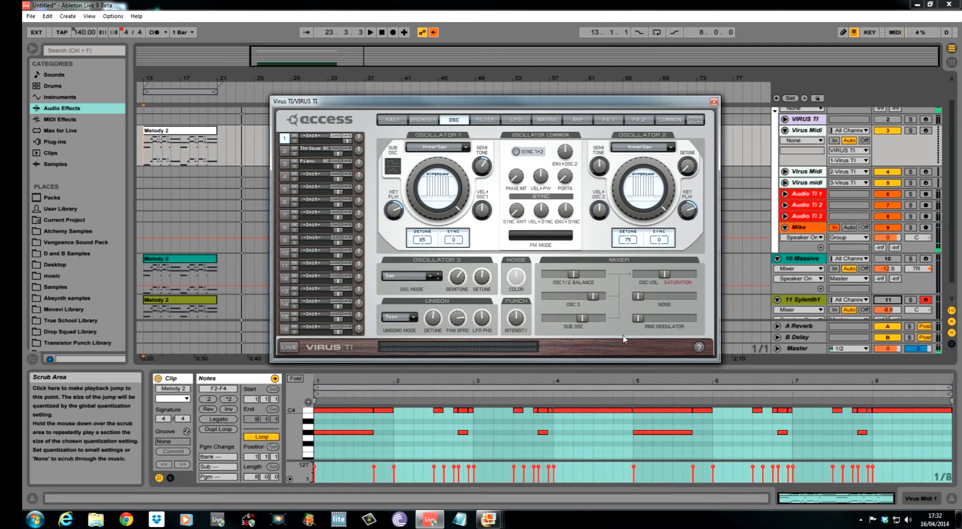
pyautogui.moveTo(638, 299); pyautogui.dragTo(650, 300)
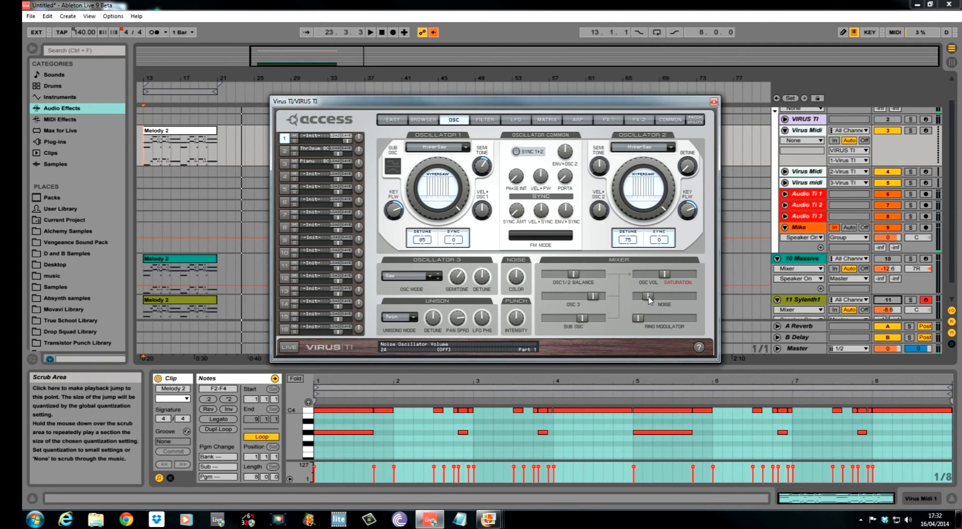
pyautogui.moveTo(639, 322); pyautogui.dragTo(661, 324)
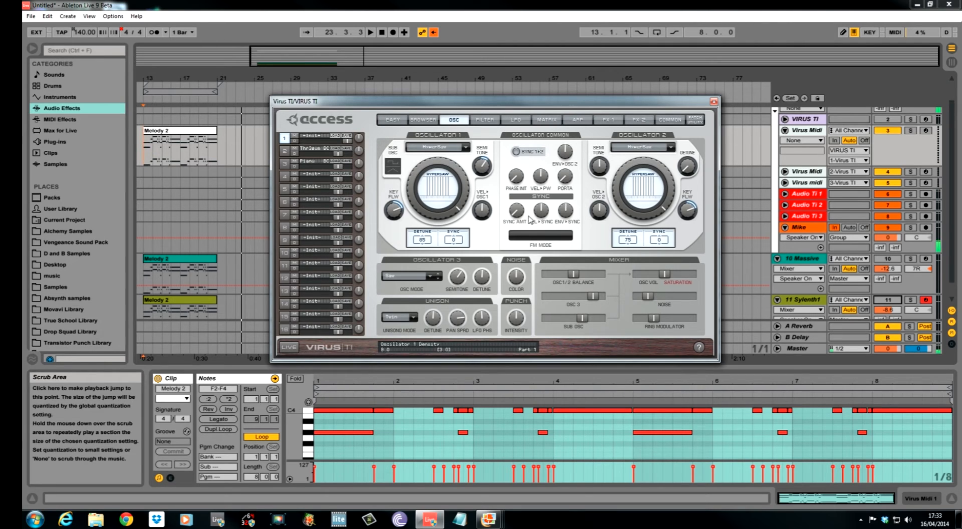
pyautogui.press('space')
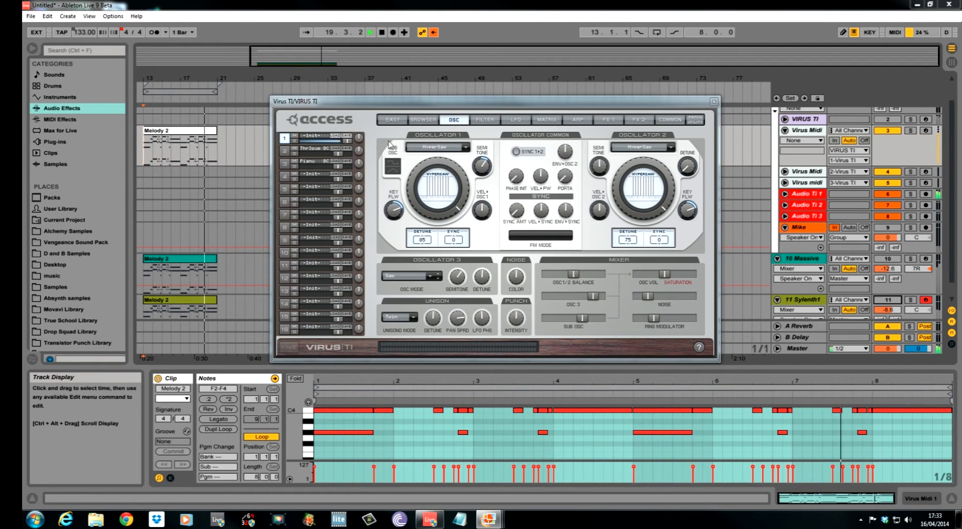
# - Set the filter 1 cutoff to 106 and the filter 2 offset to +35
pyautogui.click(484, 120)
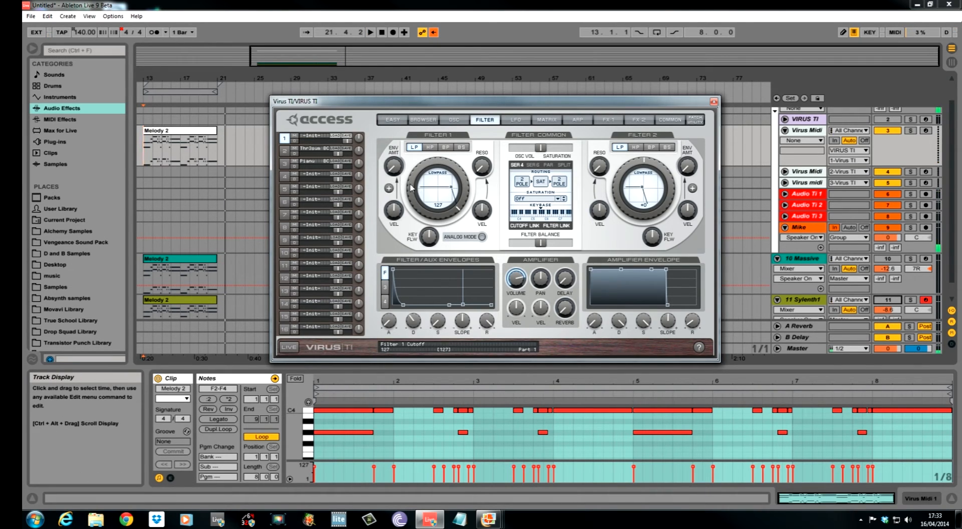
pyautogui.moveTo(420, 176); pyautogui.dragTo(416, 189)
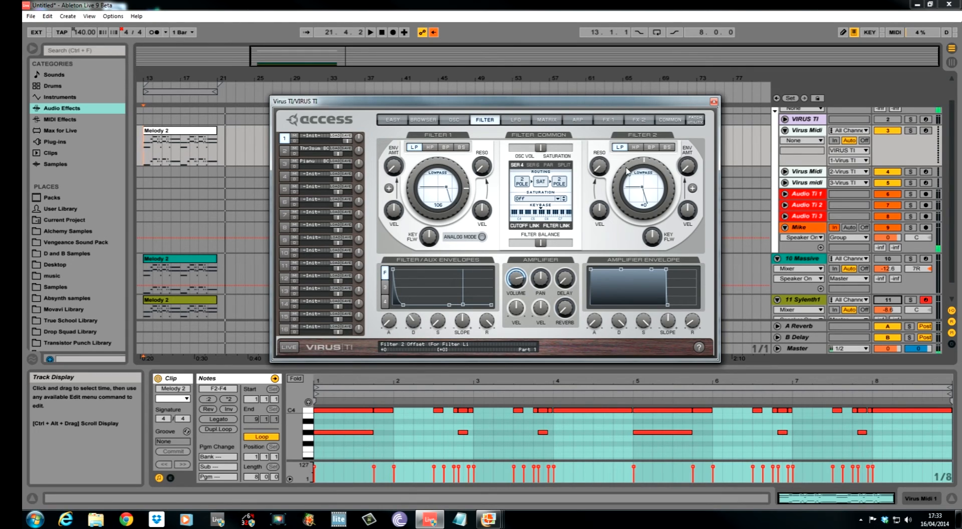
pyautogui.moveTo(627, 170); pyautogui.dragTo(637, 154)
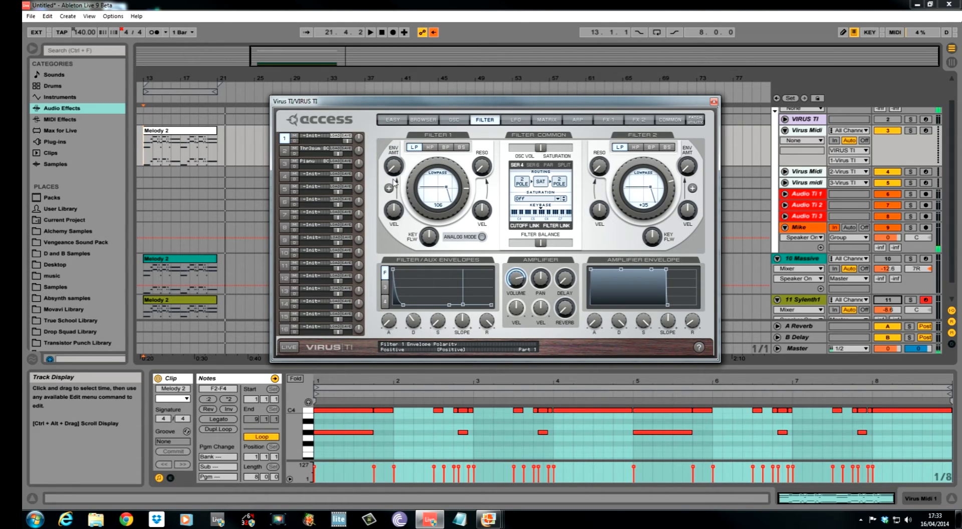
# - Raise the envelope amount of both filters slightly and lengthen the filter envelope's attack a little
pyautogui.moveTo(399, 170); pyautogui.dragTo(399, 164)
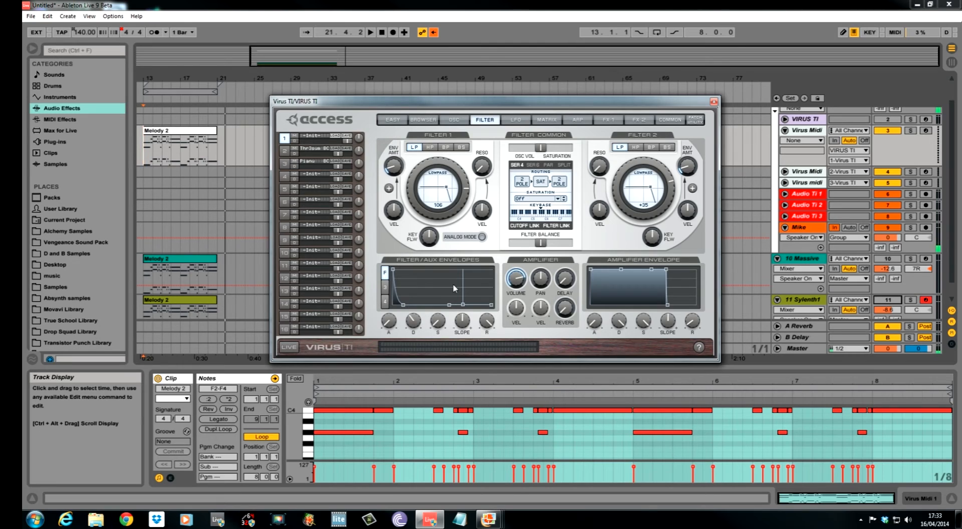
pyautogui.moveTo(410, 329)
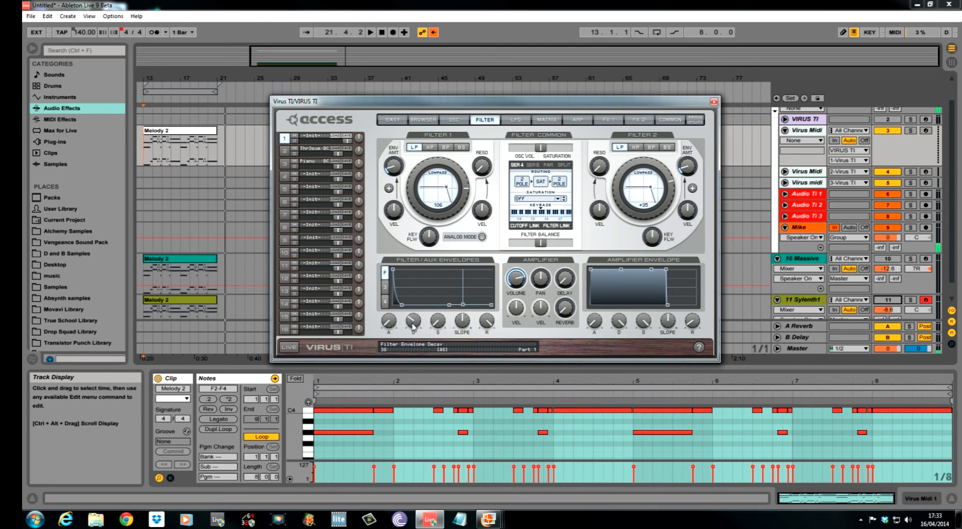
pyautogui.moveTo(392, 326); pyautogui.dragTo(392, 315)
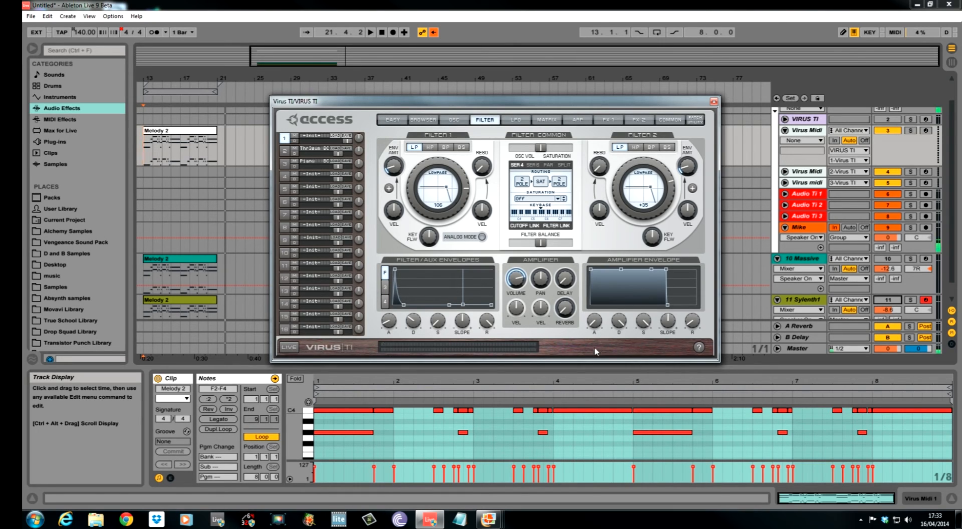
# - Shape the amplifier envelope with a slight attack, shorter decay, lower sustain and longer release
pyautogui.moveTo(593, 331)
pyautogui.moveTo(617, 321)
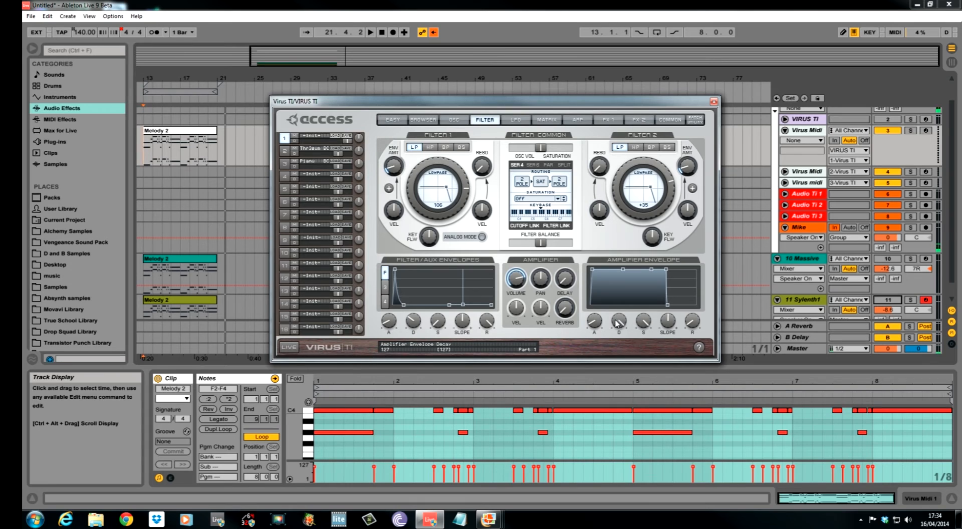
pyautogui.moveTo(617, 323); pyautogui.dragTo(644, 383)
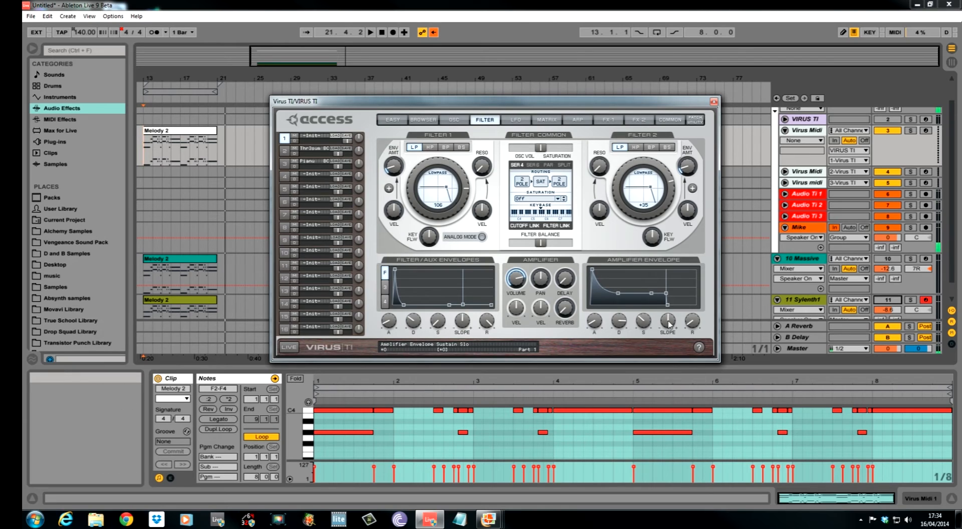
pyautogui.moveTo(689, 316); pyautogui.dragTo(686, 286)
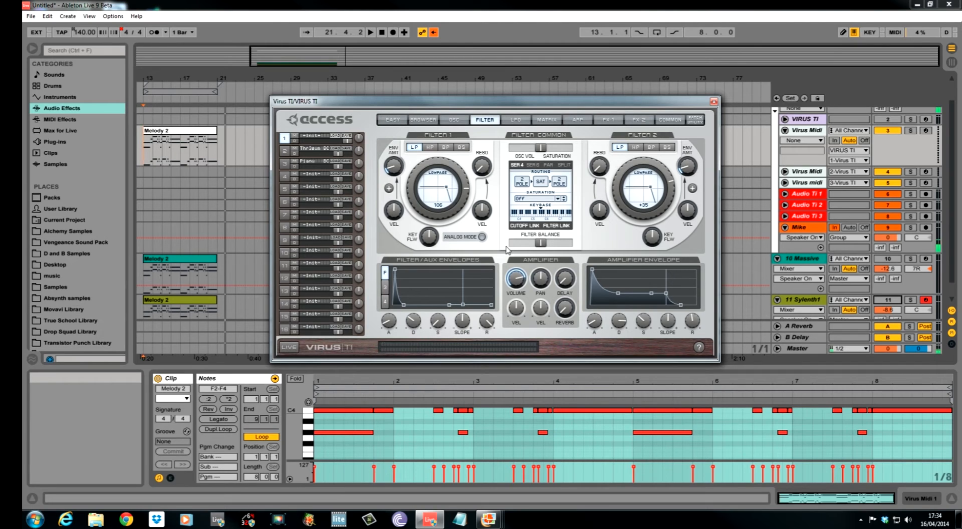
# - Set the filter saturation to Soft and raise the resonance of both filters slightly
pyautogui.click(560, 199)
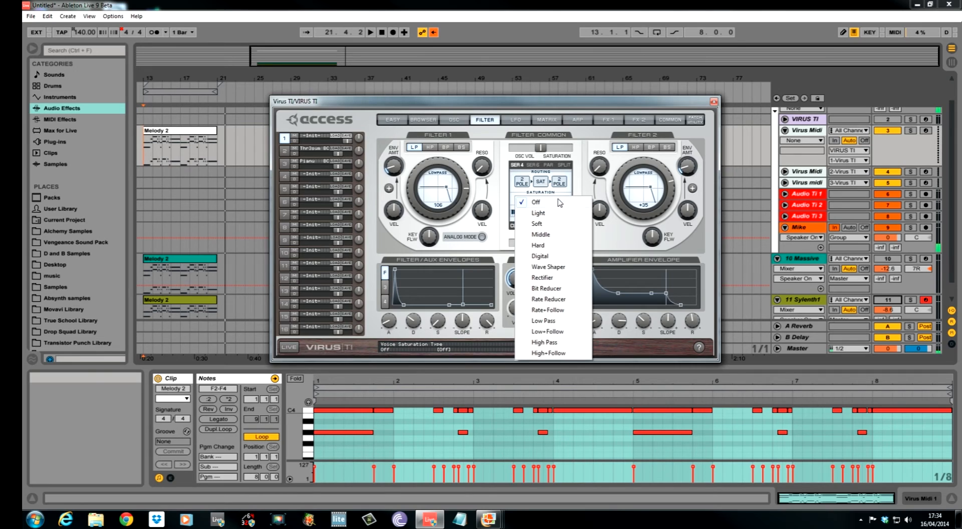
pyautogui.click(538, 224)
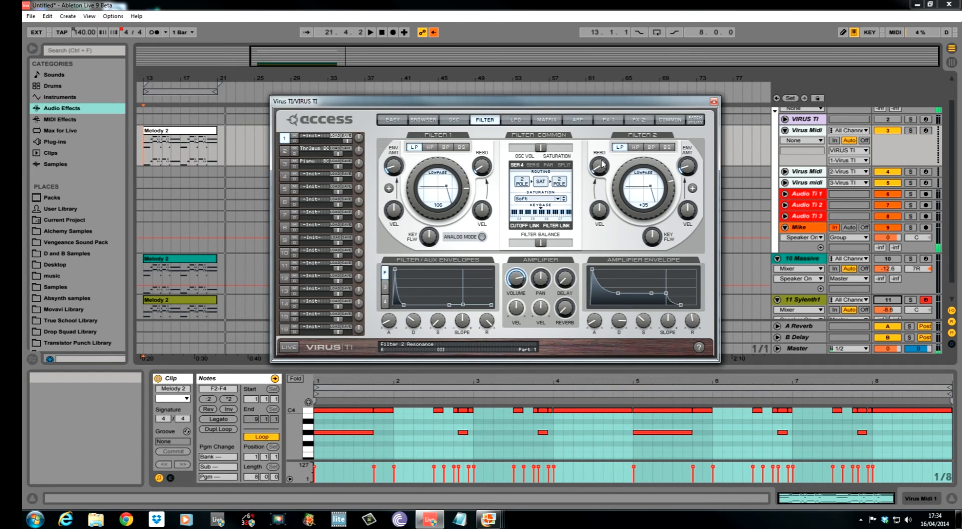
pyautogui.moveTo(601, 161); pyautogui.dragTo(600, 139)
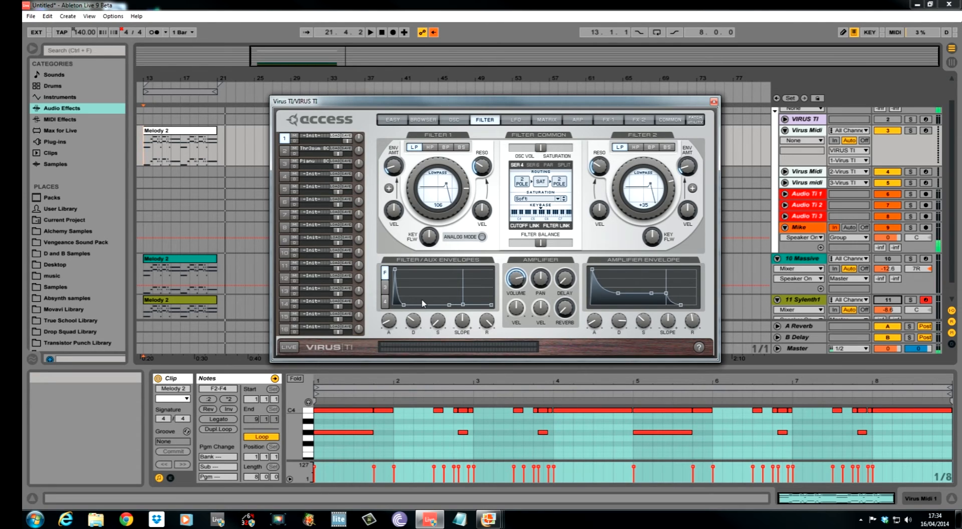
# - Play the Melody 2 clip from bar 13 to audition the filter and envelope settings
pyautogui.click(147, 159)
pyautogui.press('space')
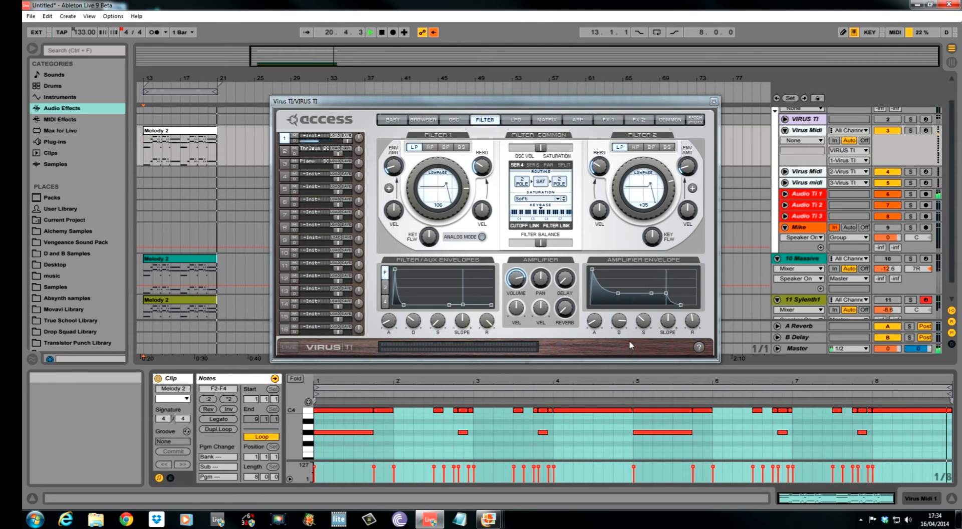
pyautogui.press('space')
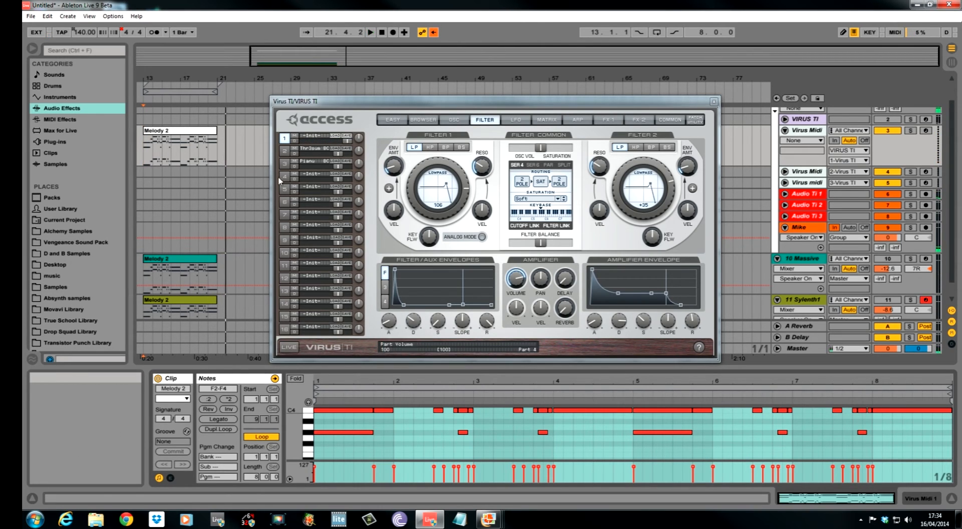
# - Make LFO 2 a Sine clocked at 4/1 that modulates the filter 2 cutoff, with its trigger phase at maximum
pyautogui.click(516, 120)
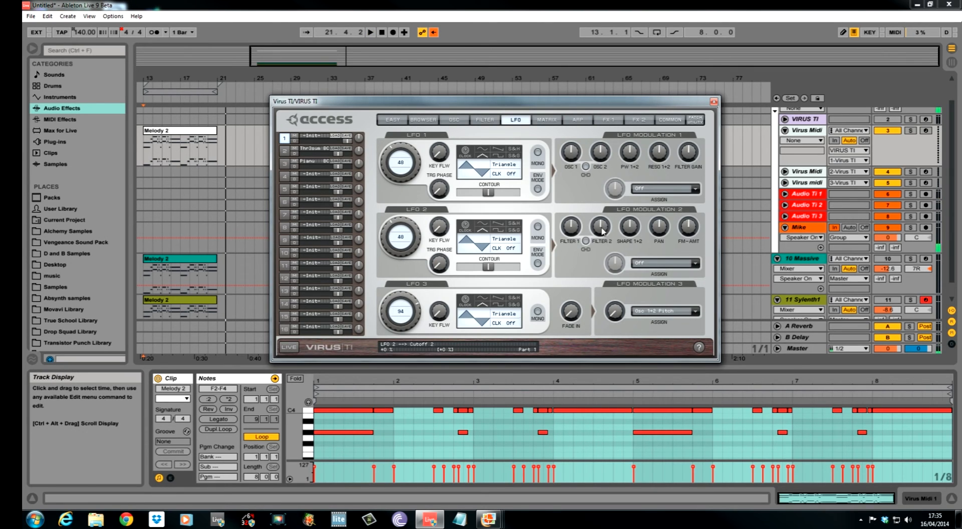
pyautogui.moveTo(603, 231); pyautogui.dragTo(605, 216)
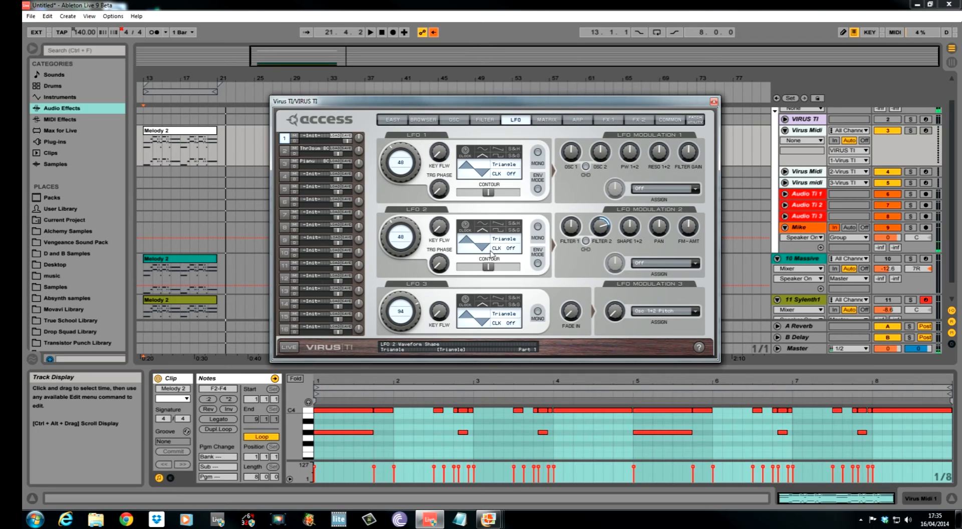
pyautogui.moveTo(487, 249); pyautogui.dragTo(489, 244)
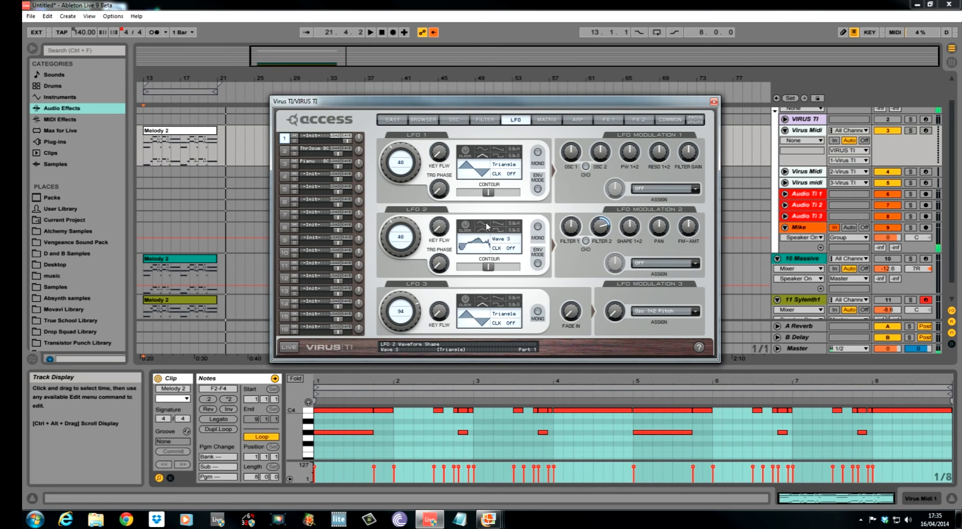
pyautogui.click(487, 224)
pyautogui.click(515, 250)
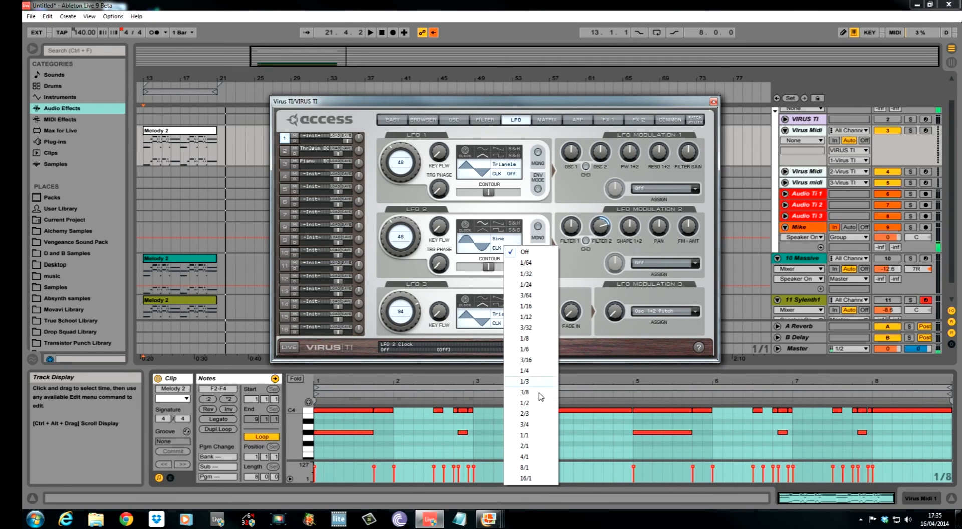
pyautogui.click(524, 458)
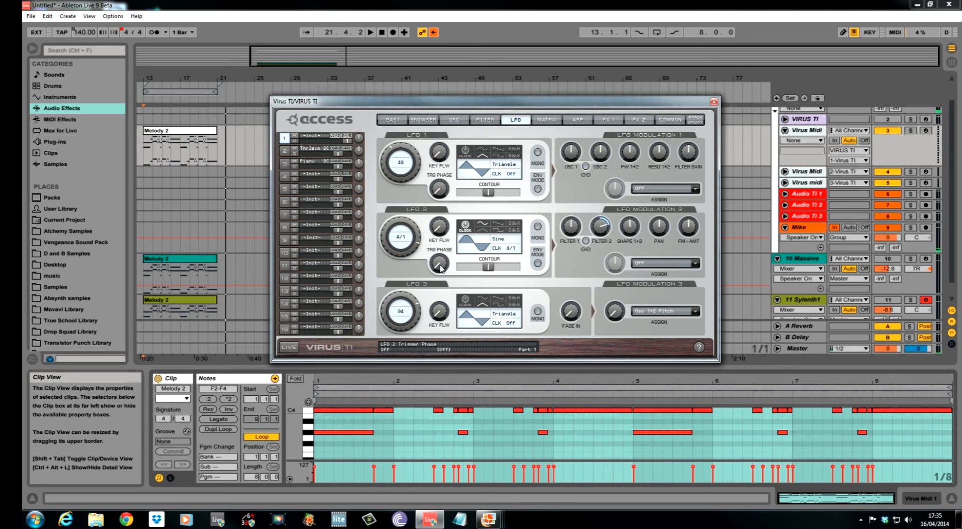
pyautogui.moveTo(441, 268); pyautogui.dragTo(451, 81)
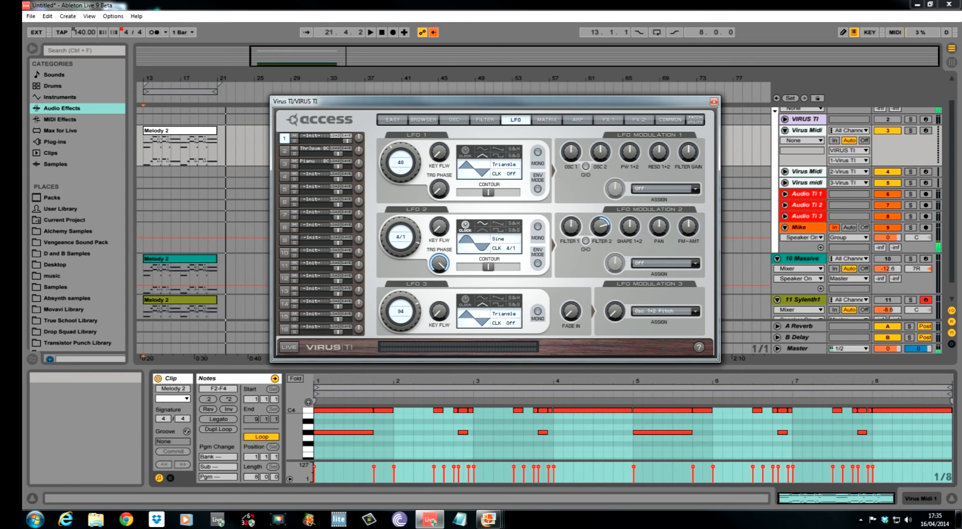
# - Play the Melody 2 clip from bar 13 to audition the LFO 2 filter modulation
pyautogui.click(141, 155)
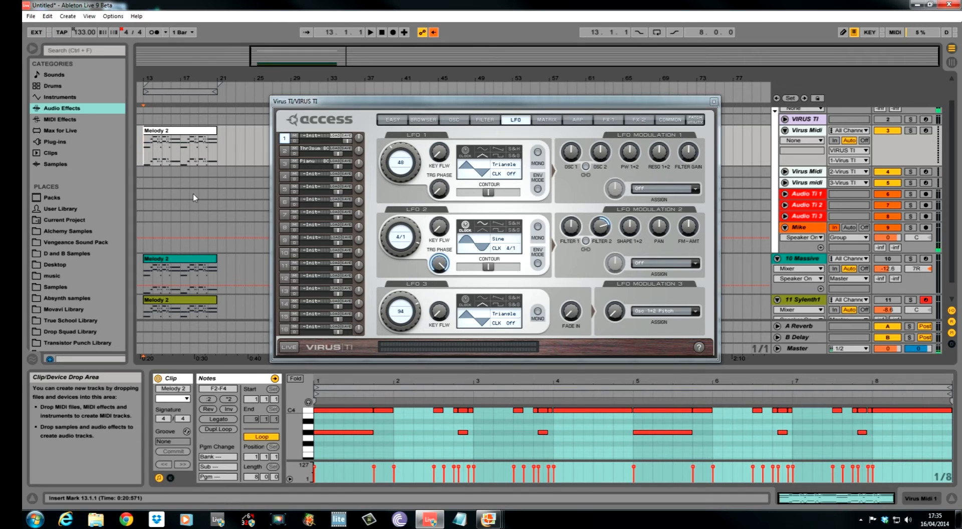
pyautogui.press('space')
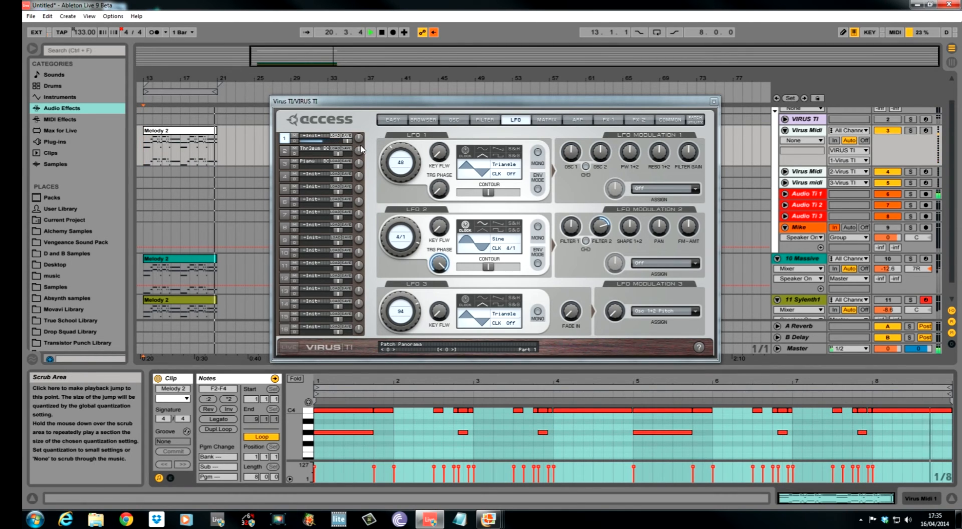
pyautogui.press('space')
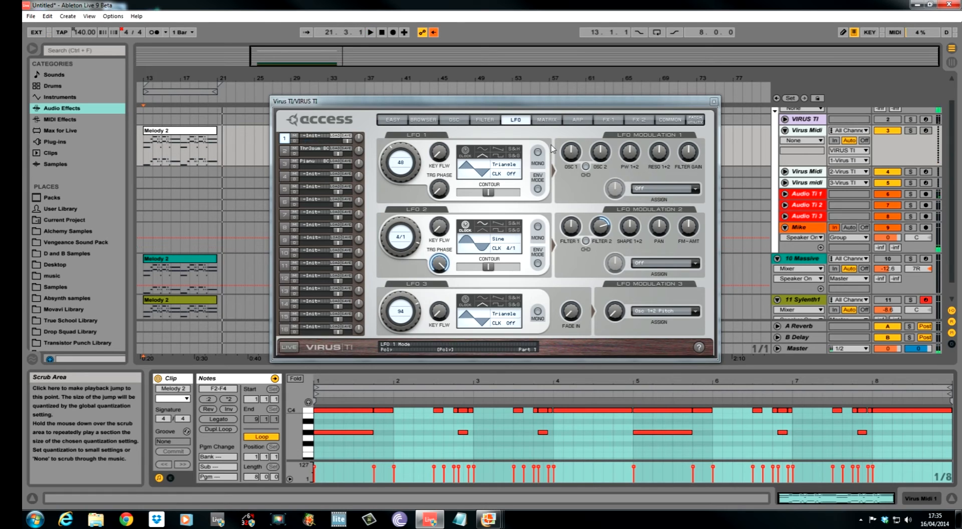
# - Raise the Analog Boost character's intensity well above its initial amount and adjust its tune
pyautogui.click(607, 121)
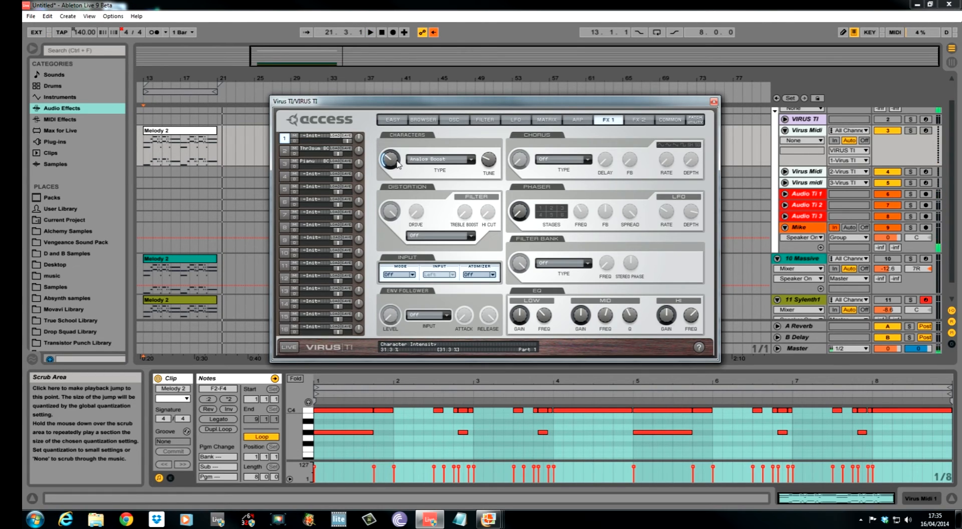
pyautogui.moveTo(399, 164); pyautogui.dragTo(401, 120)
pyautogui.moveTo(491, 167); pyautogui.dragTo(494, 159)
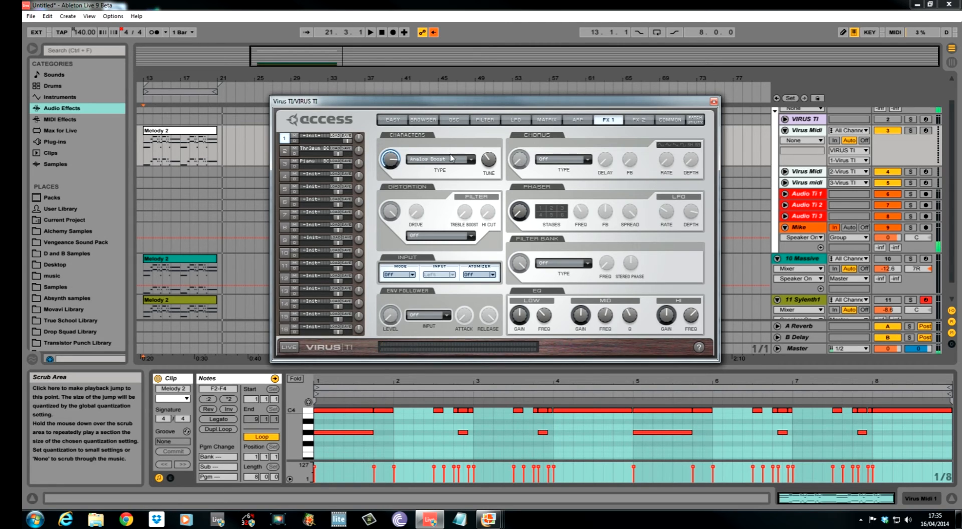
pyautogui.moveTo(403, 162)
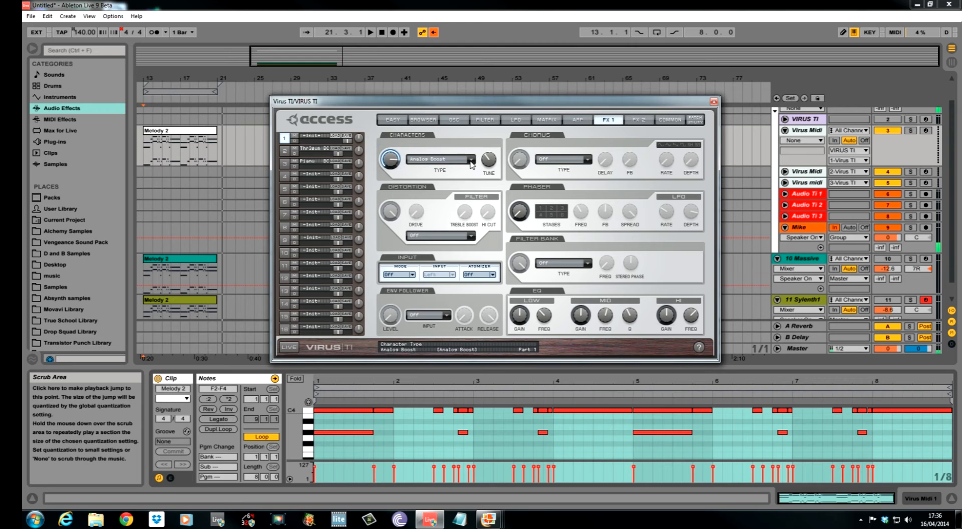
pyautogui.moveTo(490, 165)
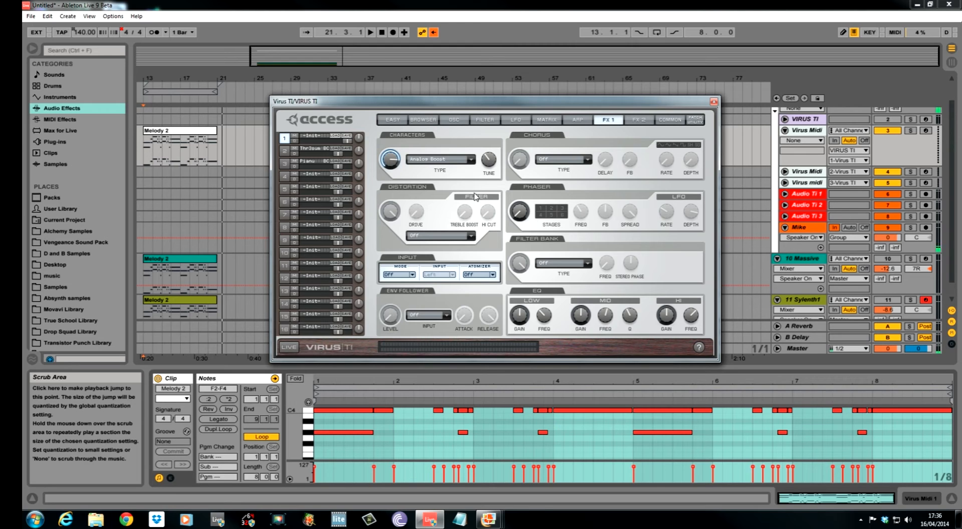
# - Add Soft distortion at moderate intensity and raise its treble boost
pyautogui.click(474, 237)
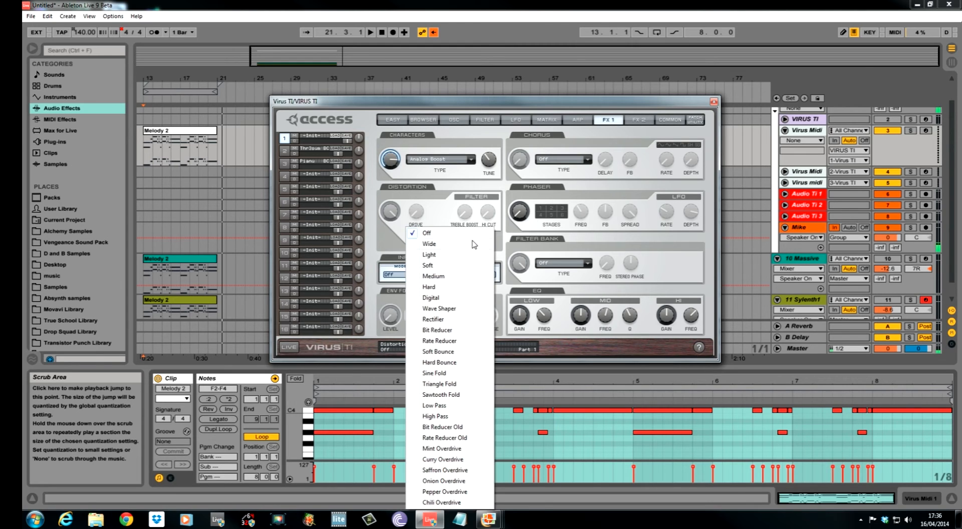
pyautogui.click(444, 265)
pyautogui.moveTo(386, 213)
pyautogui.moveTo(390, 213); pyautogui.dragTo(390, 223)
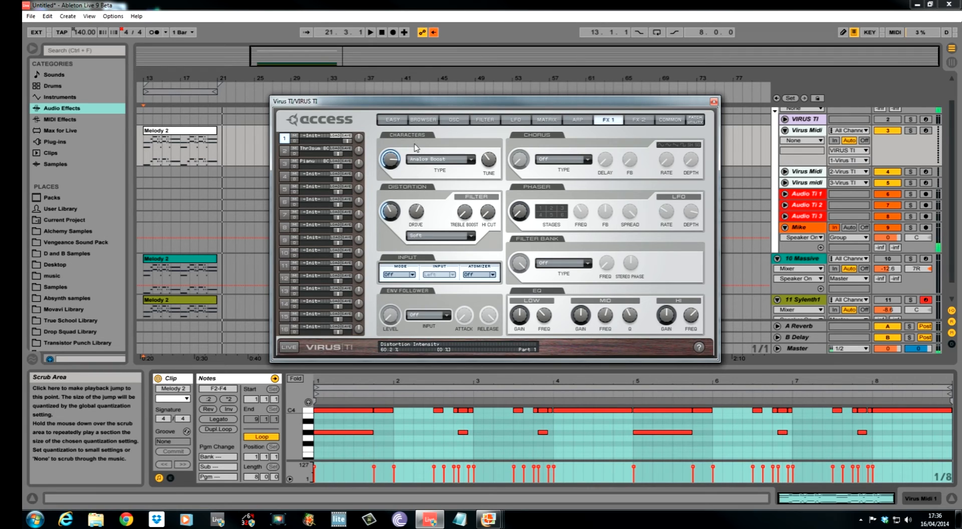
pyautogui.moveTo(464, 216)
pyautogui.moveTo(470, 214); pyautogui.dragTo(465, 180)
# - Set the chorus type to Hyper Chorus and adjust its crossover
pyautogui.click(582, 159)
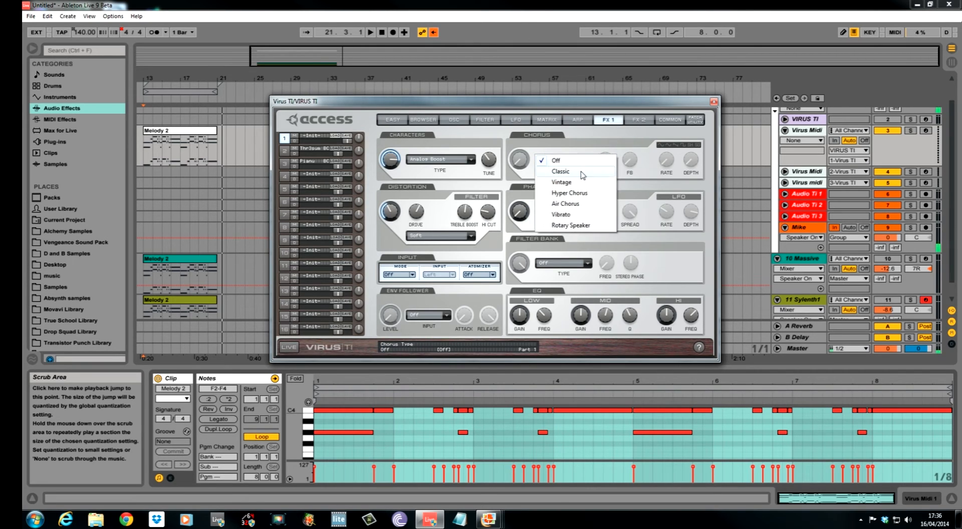
pyautogui.click(570, 193)
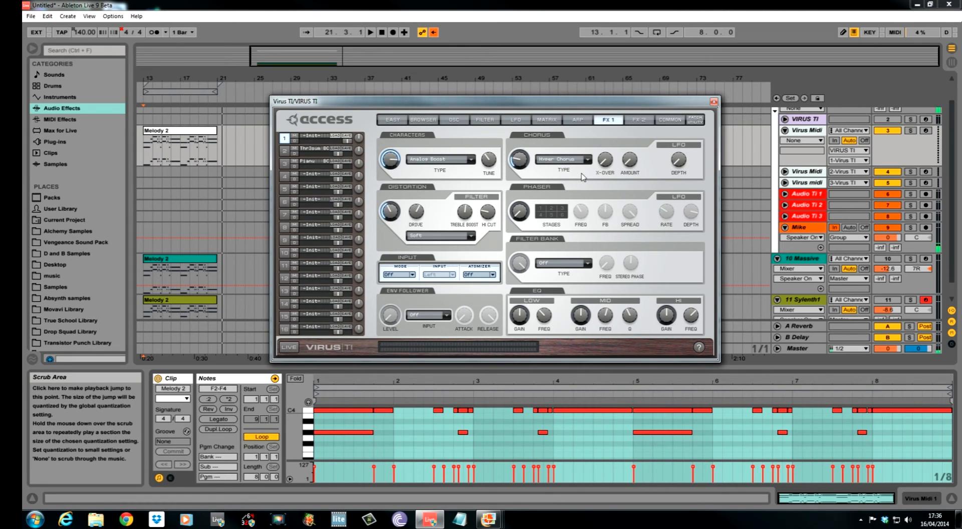
pyautogui.moveTo(605, 165); pyautogui.dragTo(601, 147)
# - Set the filter bank to Comb Filter, reduce its mix, and adjust its frequency and resonance
pyautogui.click(589, 270)
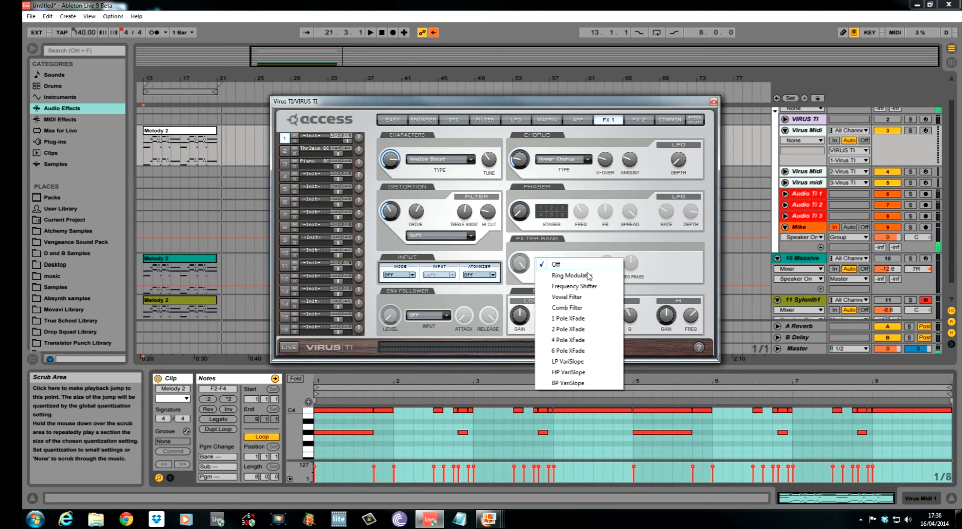
pyautogui.click(582, 312)
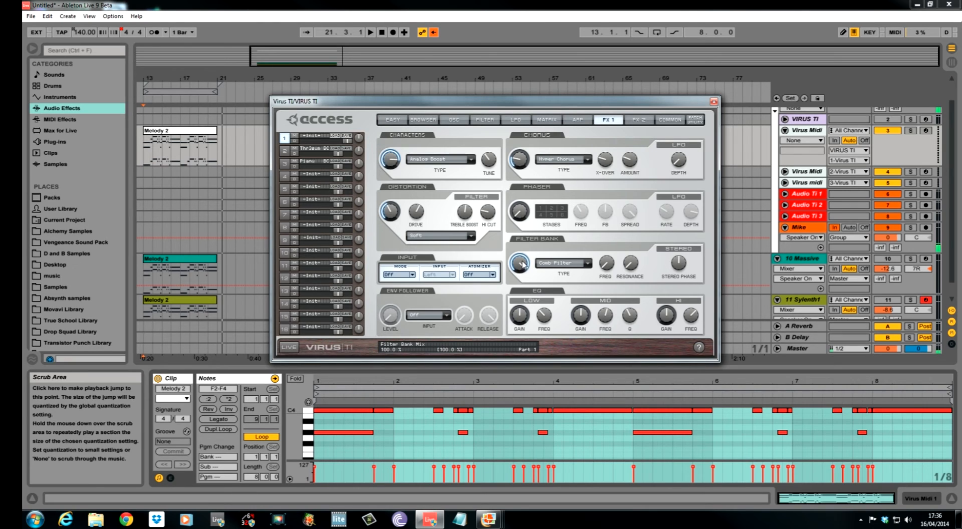
pyautogui.moveTo(523, 264); pyautogui.dragTo(522, 324)
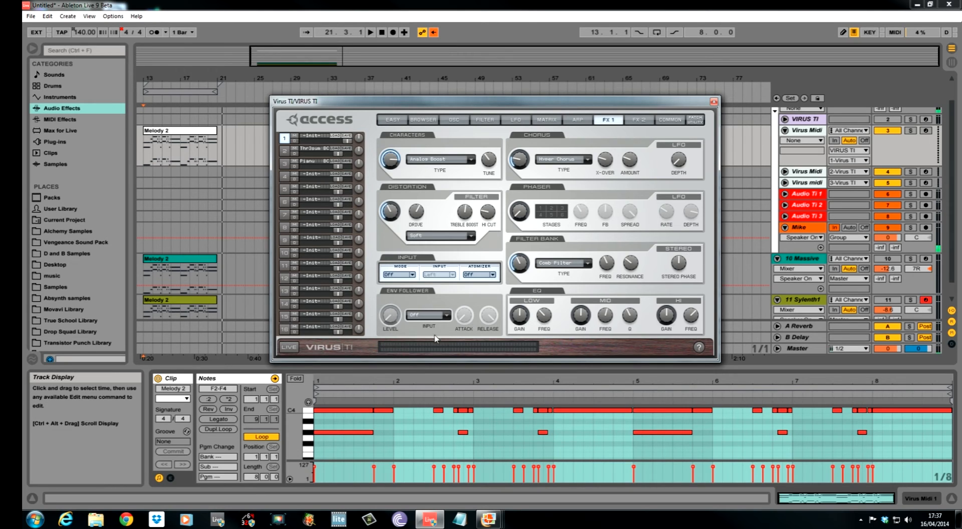
# - Boost the low, mid and high EQ gains and play the Melody 2 clip from bar 13
pyautogui.moveTo(522, 326); pyautogui.dragTo(524, 320)
pyautogui.moveTo(588, 323); pyautogui.dragTo(591, 309)
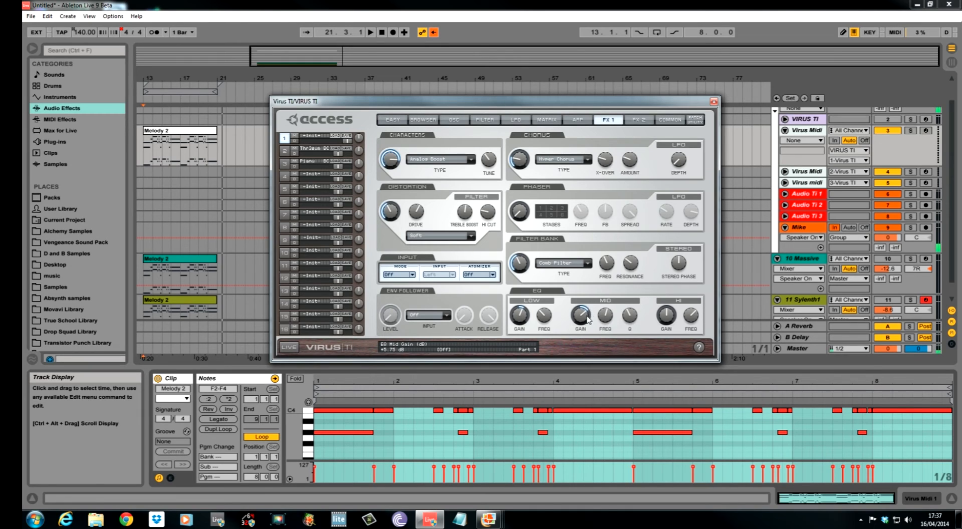
pyautogui.moveTo(671, 322); pyautogui.dragTo(670, 312)
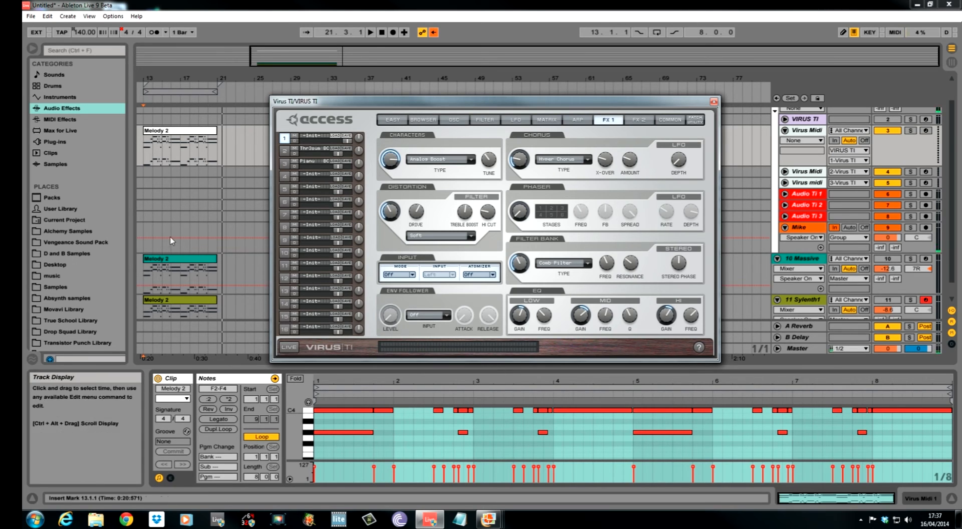
pyautogui.press('space')
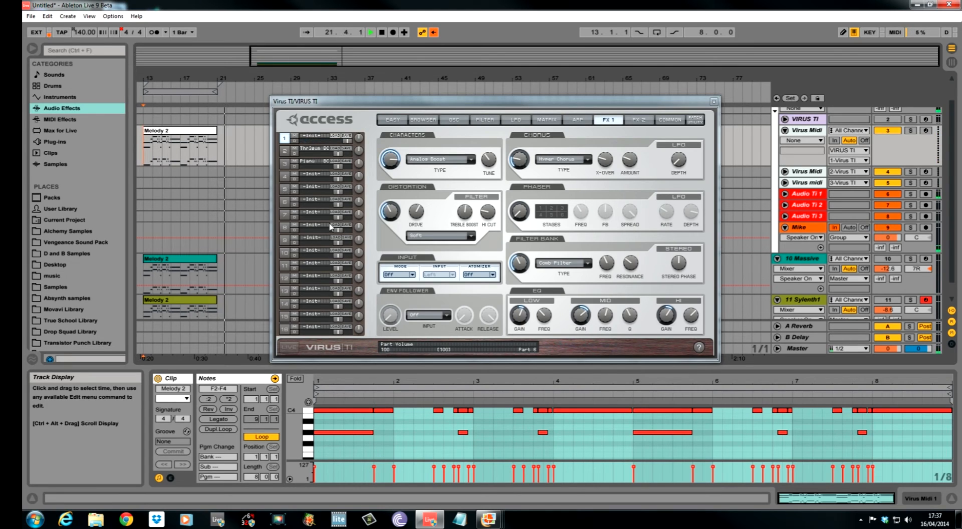
pyautogui.press('space')
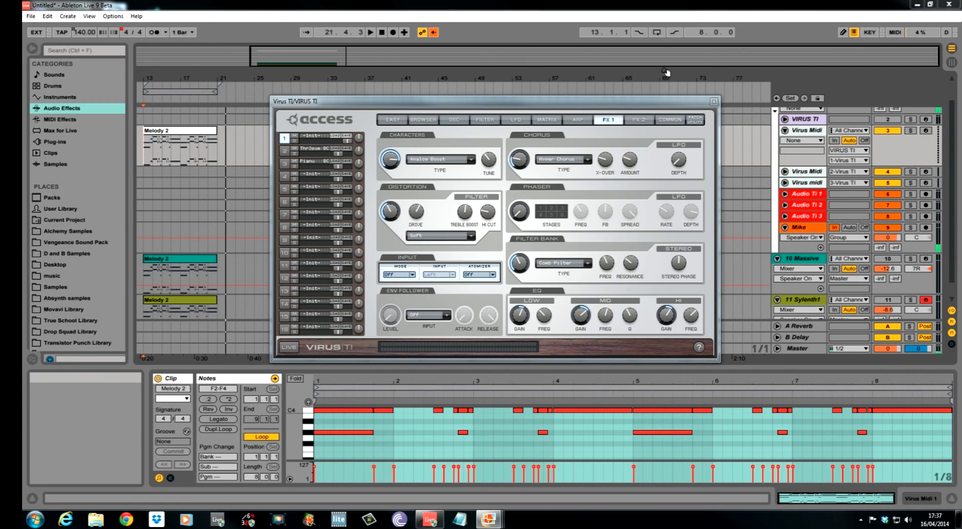
# - Enable the delay with a send of -13.0 dB and the reverb with a send of -21.1 dB
pyautogui.click(639, 119)
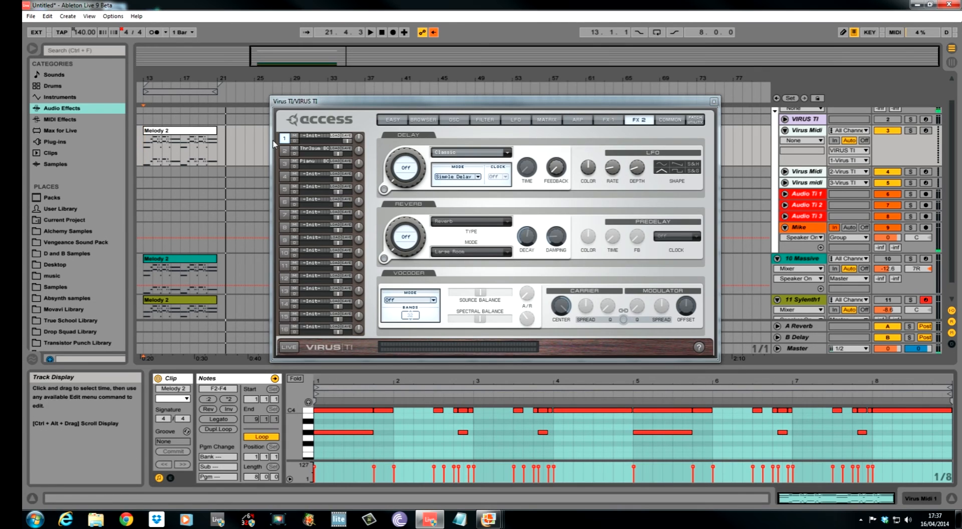
pyautogui.click(384, 189)
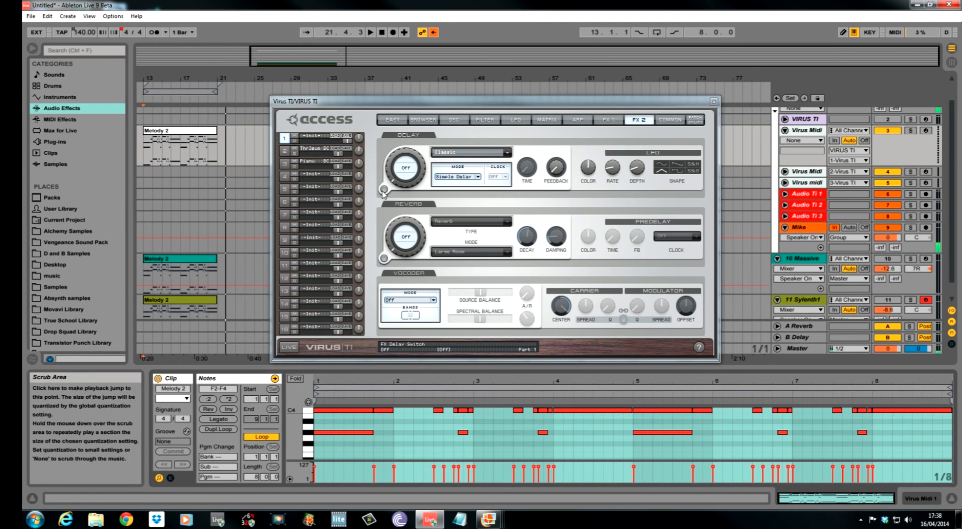
pyautogui.click(384, 258)
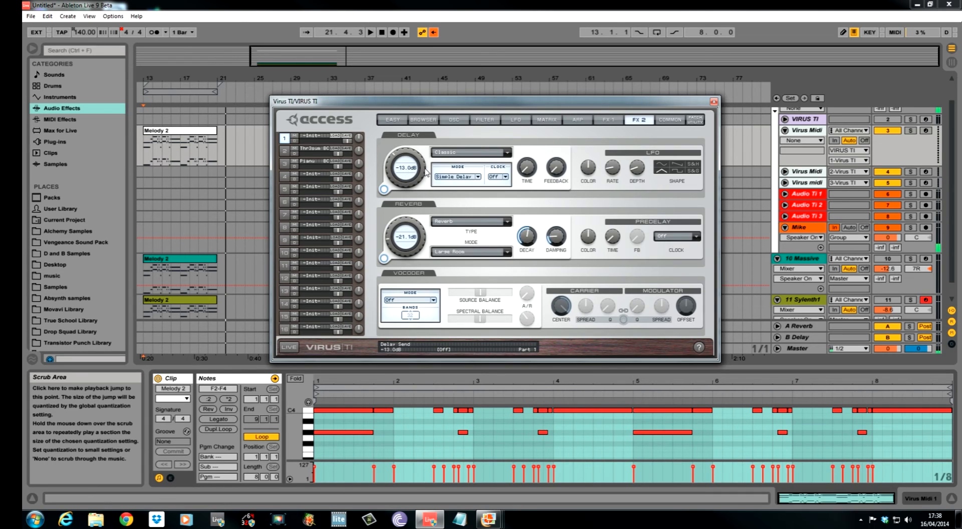
# - Sync the delay clock to 1/6 and raise the delay feedback
pyautogui.click(504, 178)
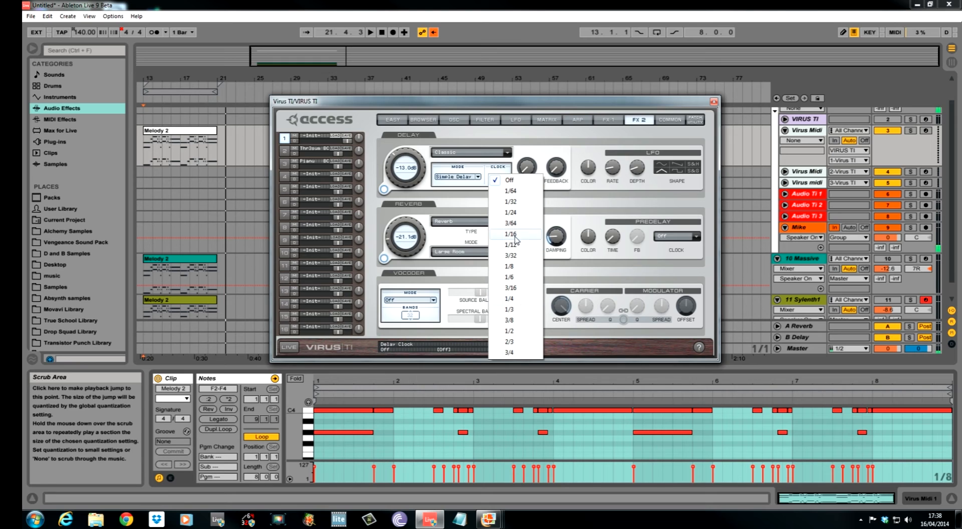
pyautogui.click(516, 277)
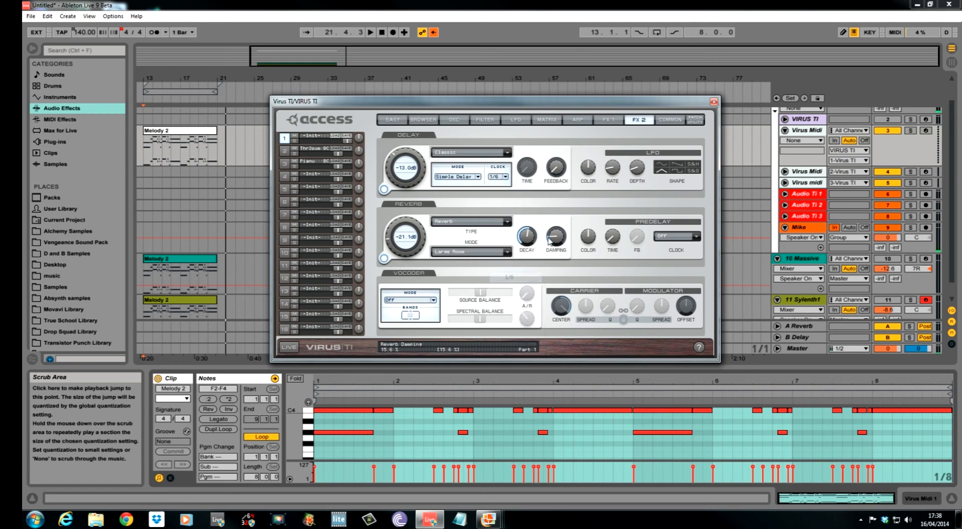
pyautogui.moveTo(556, 174)
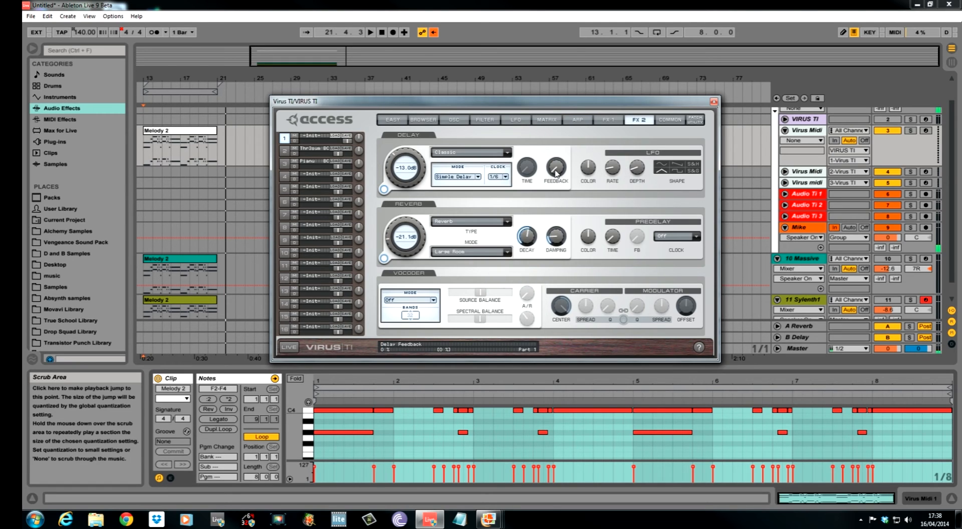
pyautogui.moveTo(555, 164); pyautogui.dragTo(552, 157)
# - Set the reverb mode to Hall with a shorter decay, and play the Melody 2 clip from bar 13
pyautogui.moveTo(424, 238)
pyautogui.click(507, 253)
pyautogui.click(464, 285)
pyautogui.moveTo(535, 232)
pyautogui.moveTo(526, 241); pyautogui.dragTo(527, 262)
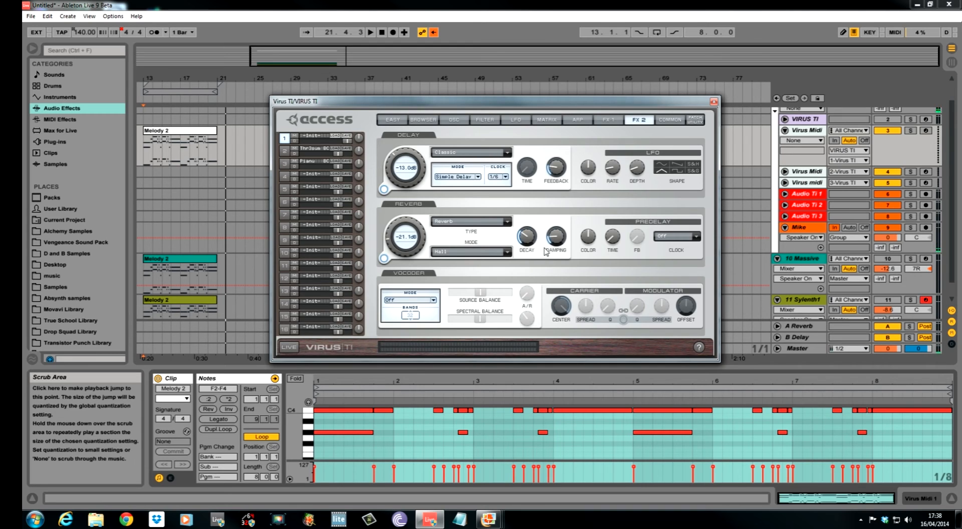
pyautogui.moveTo(558, 244)
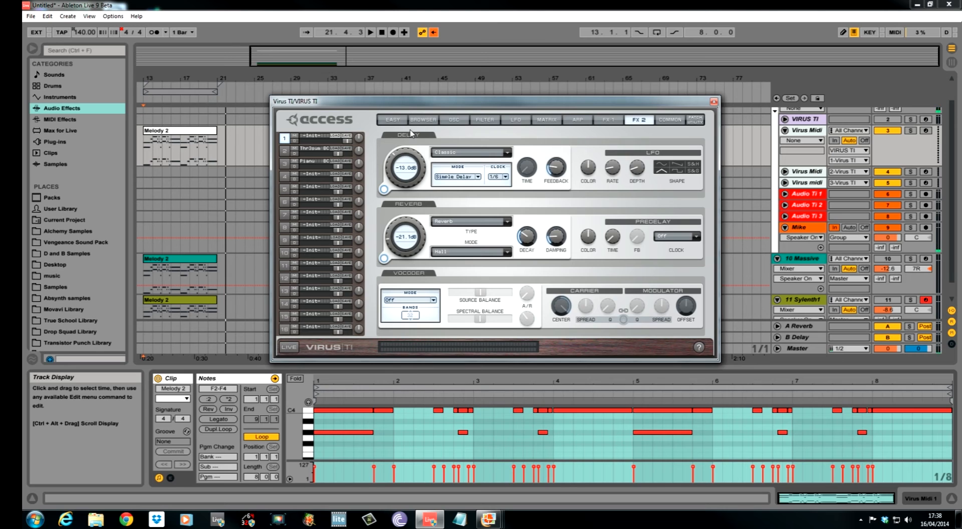
pyautogui.click(145, 160)
pyautogui.press('space')
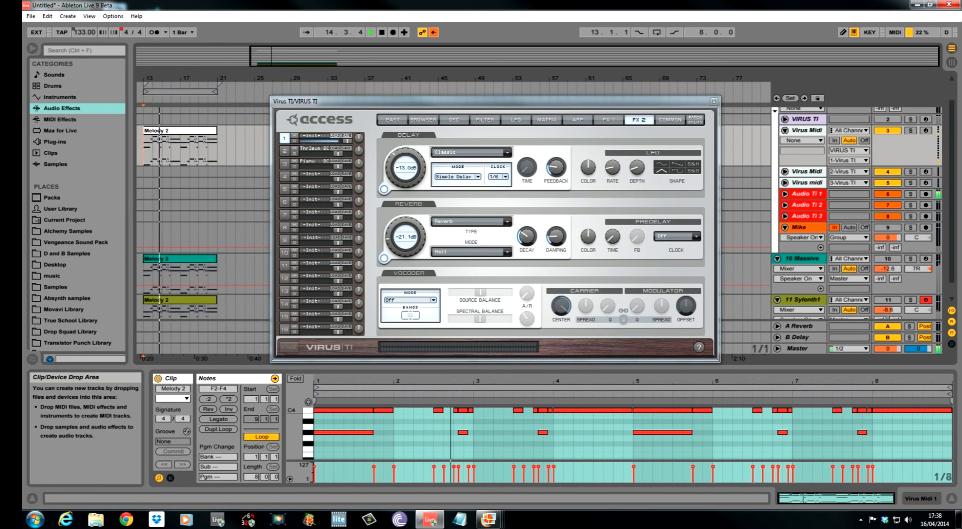
# - Set the modulation matrix slot 1 source to Filter Envelope and check the filter envelope's shape
pyautogui.click(547, 120)
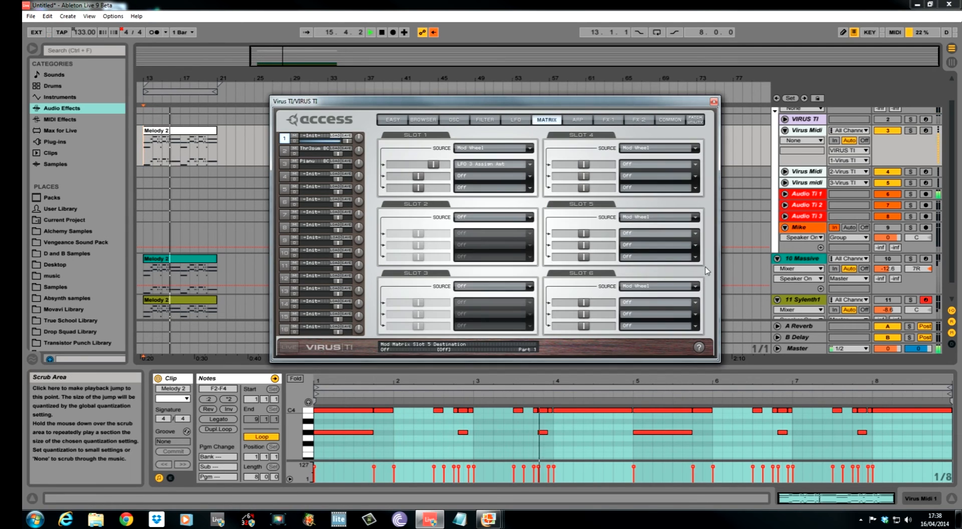
pyautogui.click(528, 149)
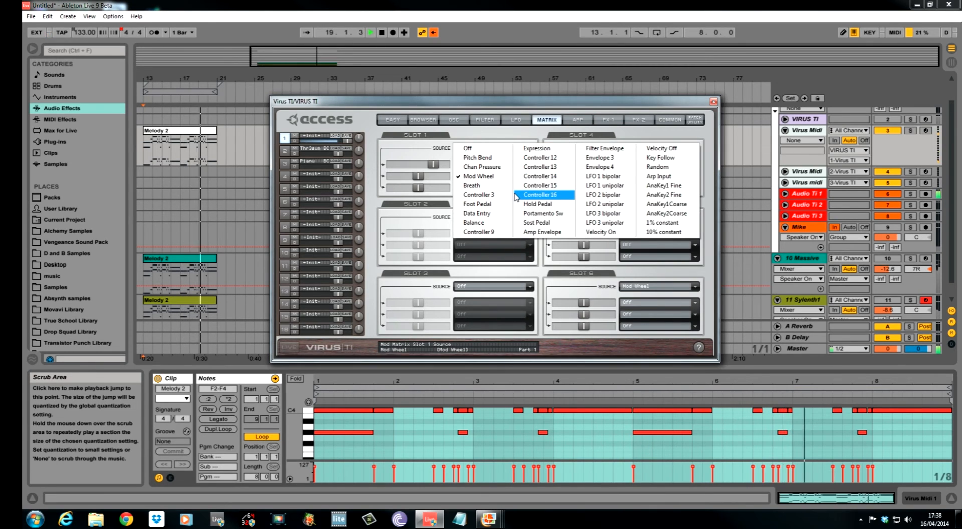
pyautogui.click(600, 157)
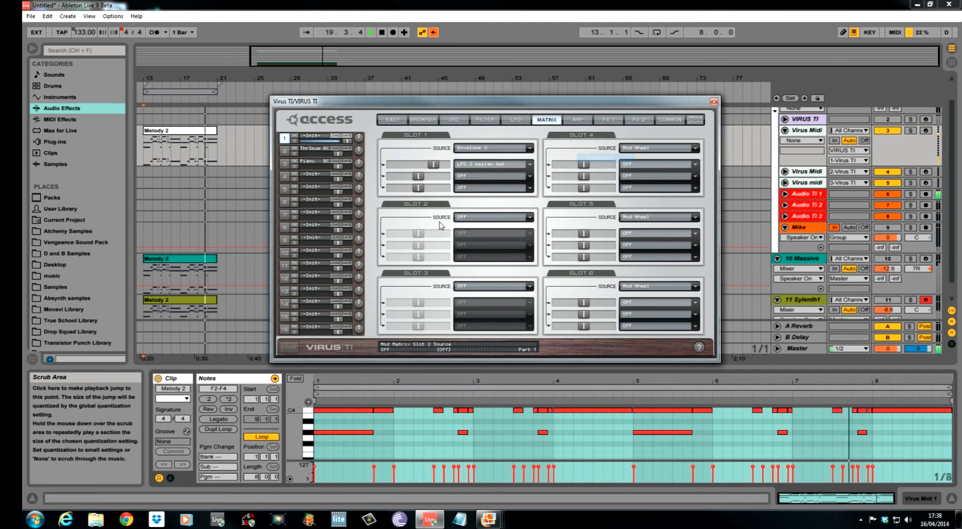
pyautogui.click(494, 149)
pyautogui.click(600, 148)
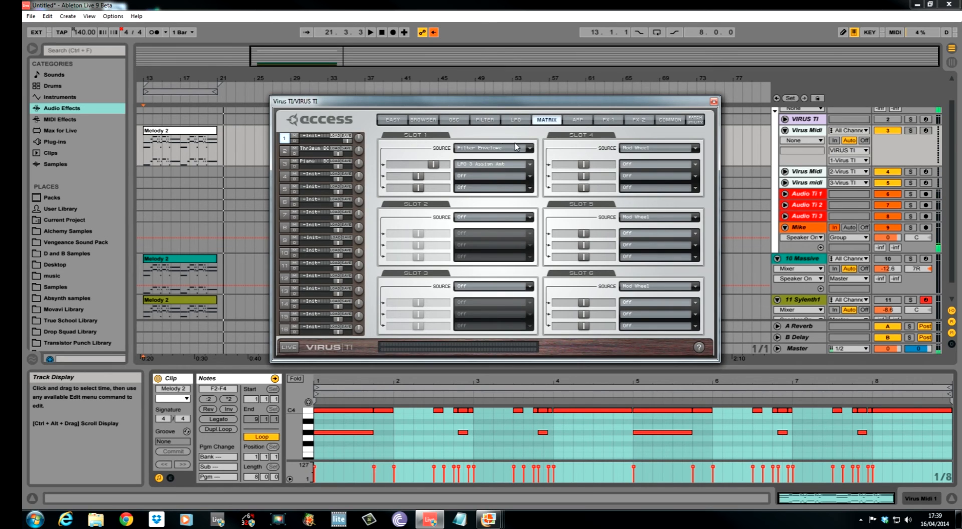
pyautogui.click(484, 120)
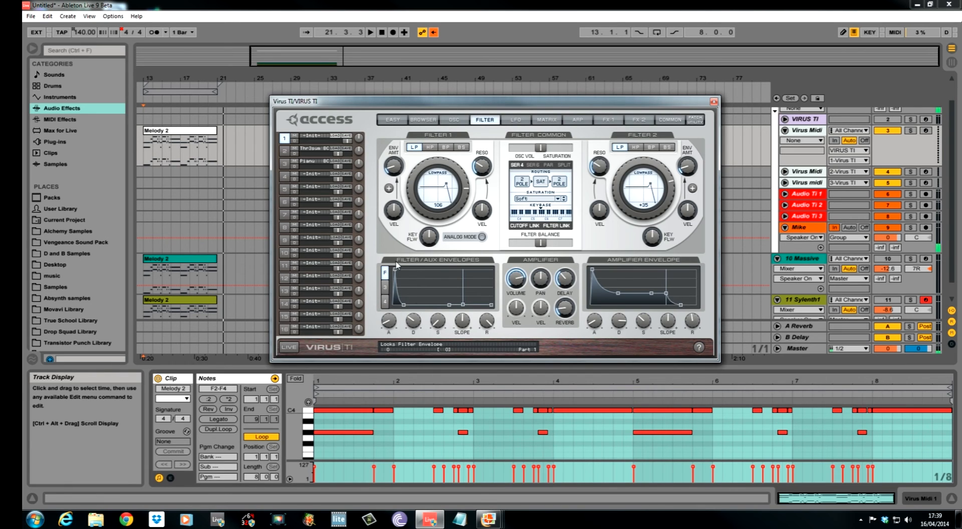
pyautogui.click(546, 120)
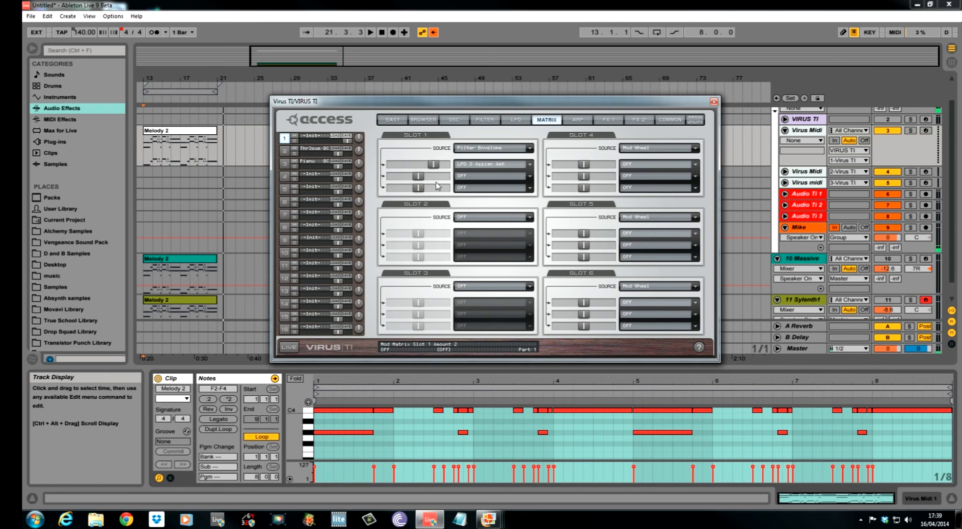
# - Assign Distortion Intensity as the second destination of matrix slot 1 with an amount of about +39
pyautogui.click(527, 176)
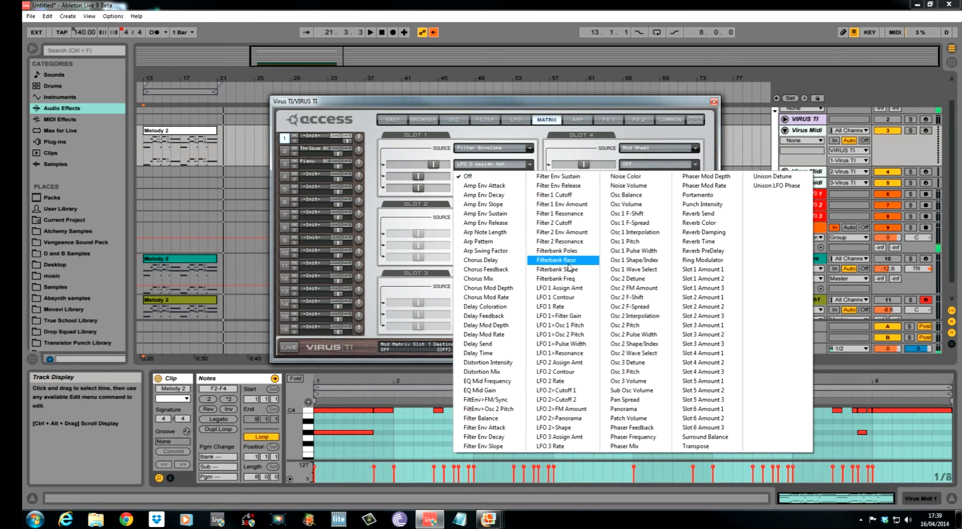
pyautogui.click(484, 362)
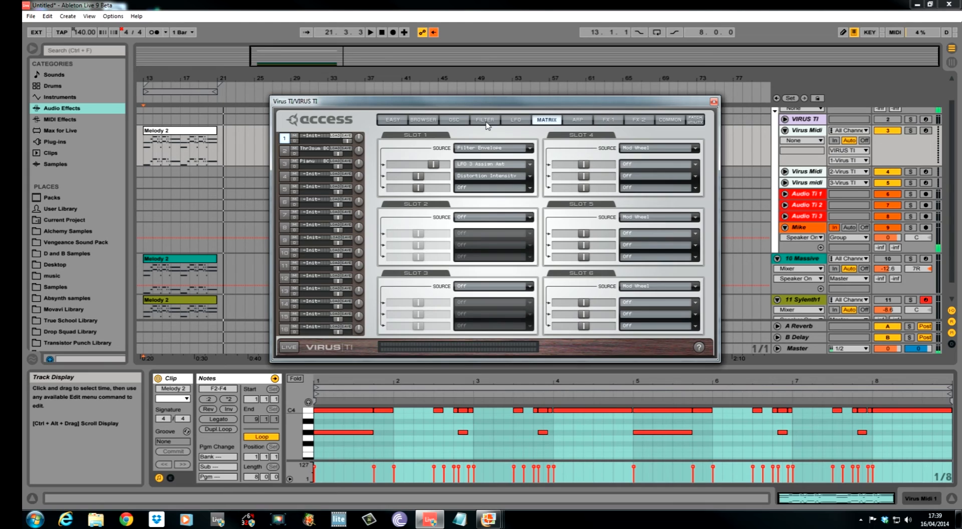
pyautogui.moveTo(414, 186)
pyautogui.moveTo(419, 179); pyautogui.dragTo(436, 182)
# - Assign Chorus Mod Depth as the third destination of matrix slot 1 and give it a moderate positive amount
pyautogui.click(530, 188)
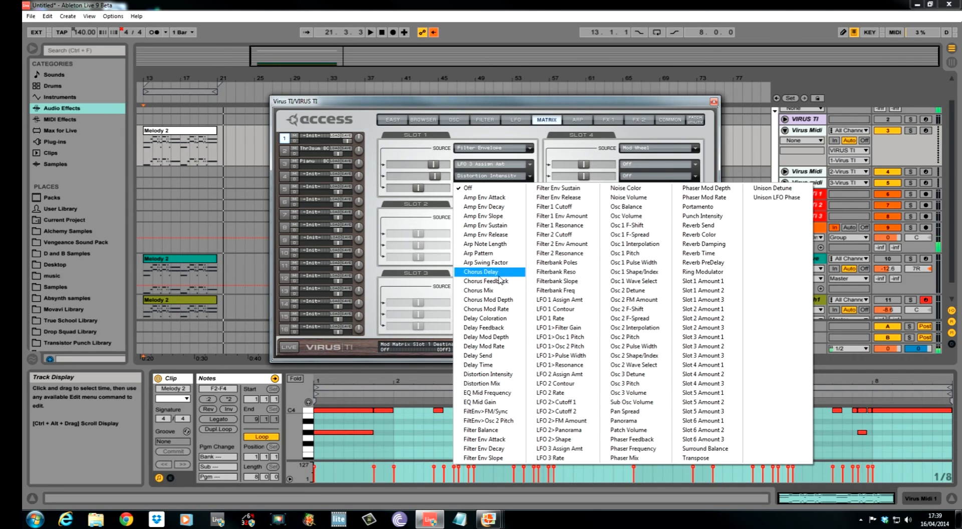
pyautogui.click(506, 300)
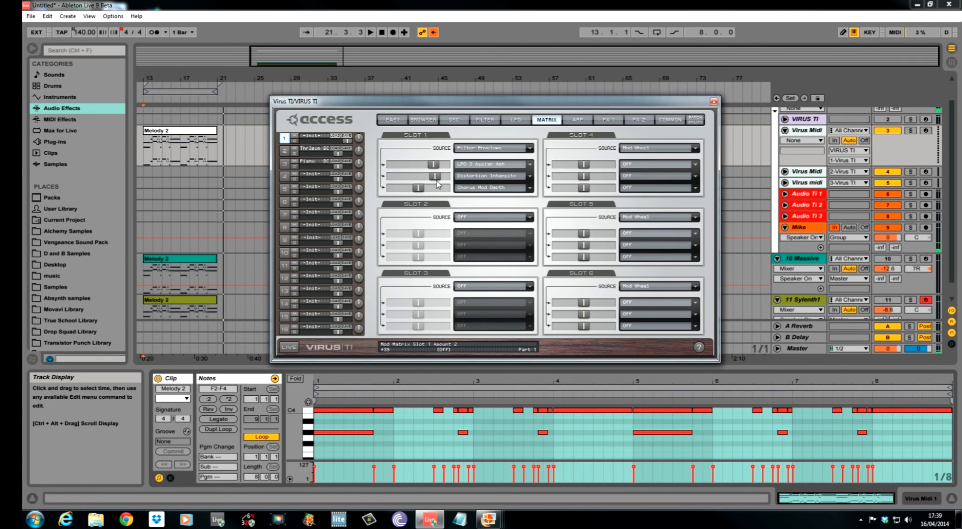
pyautogui.moveTo(418, 193); pyautogui.dragTo(432, 193)
# - Change slot 1's first destination to Noise Volume with a reduced positive amount, and play the clip from bar 13
pyautogui.click(530, 165)
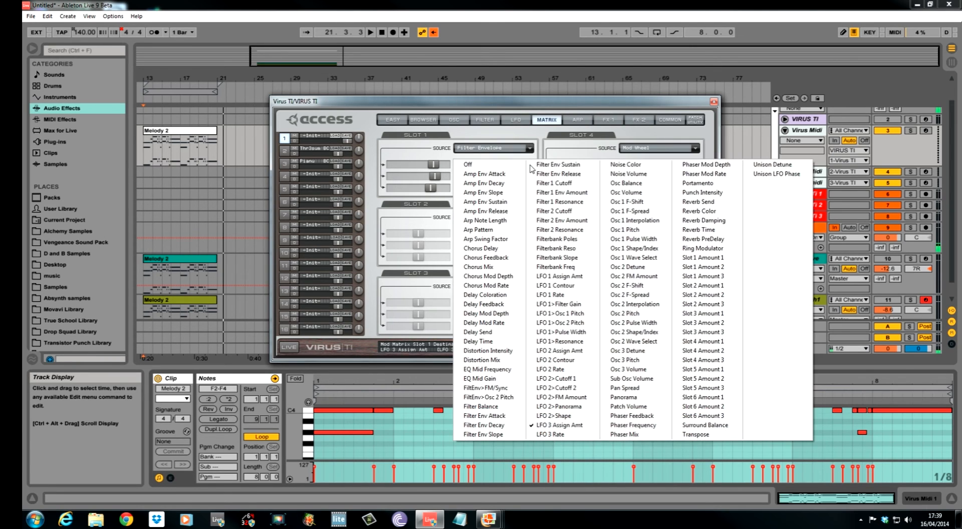
pyautogui.click(619, 175)
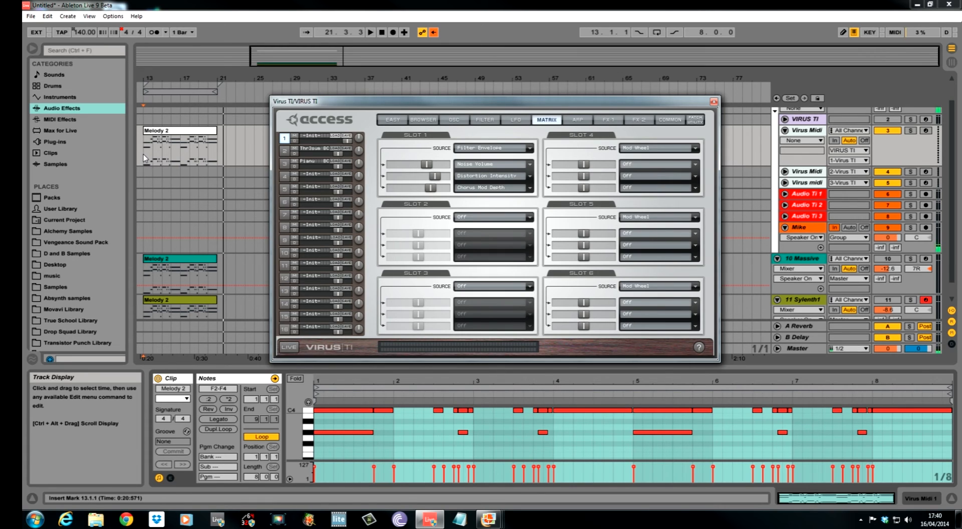
pyautogui.press('space')
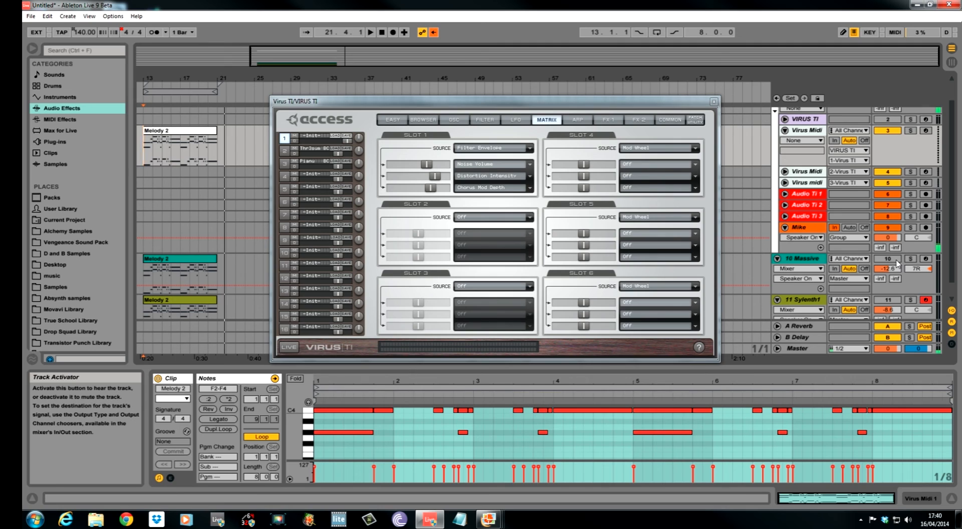
# - Activate the 10 Massive track, play it together with the Virus lead, and inspect its Massive patch before closing the plug-in windows
pyautogui.click(888, 259)
pyautogui.press('space')
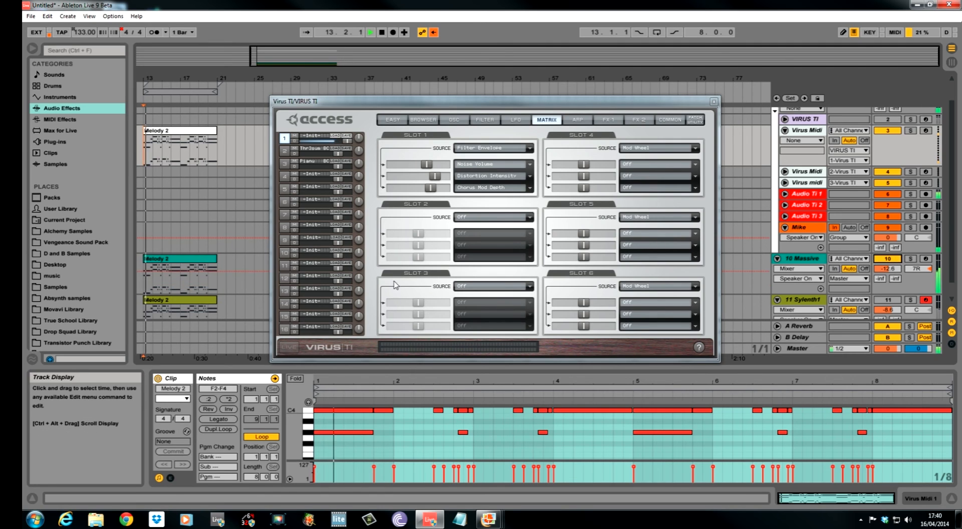
pyautogui.click(804, 258)
pyautogui.click(182, 378)
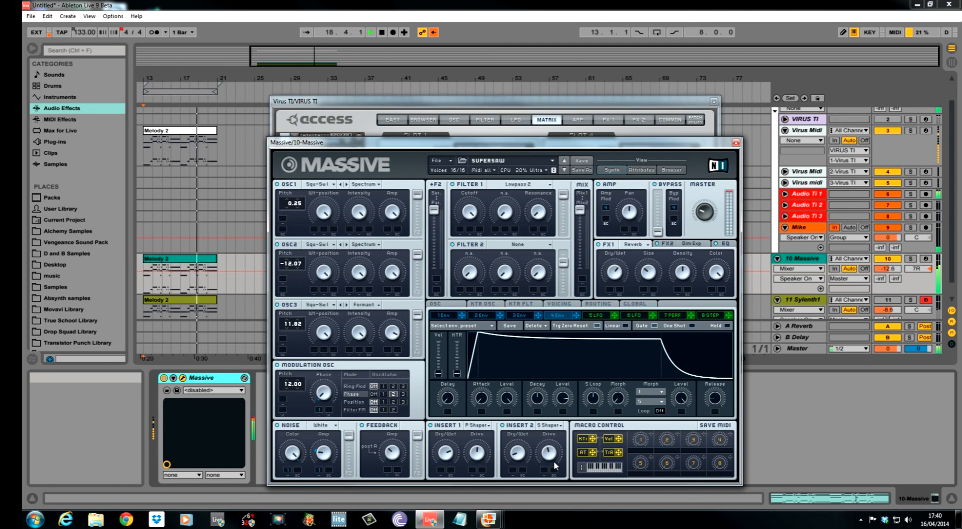
pyautogui.click(736, 142)
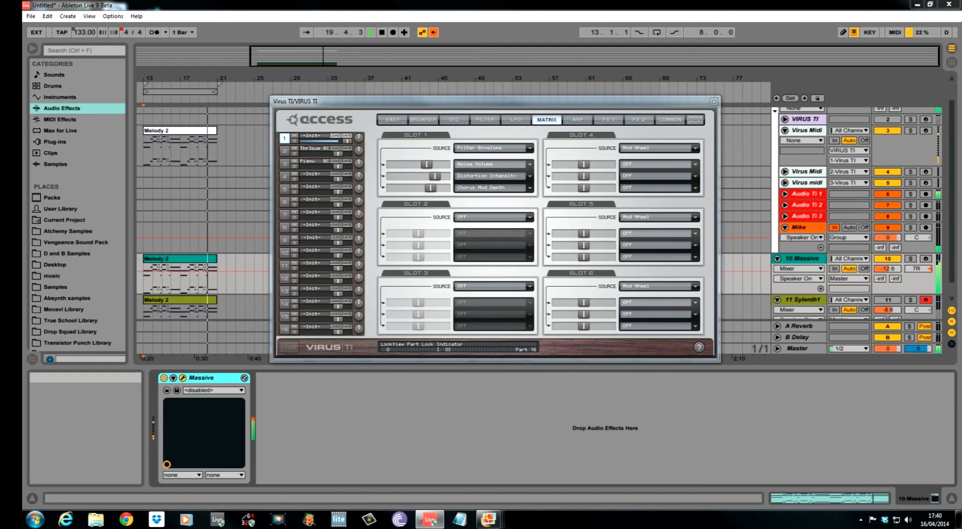
pyautogui.click(714, 101)
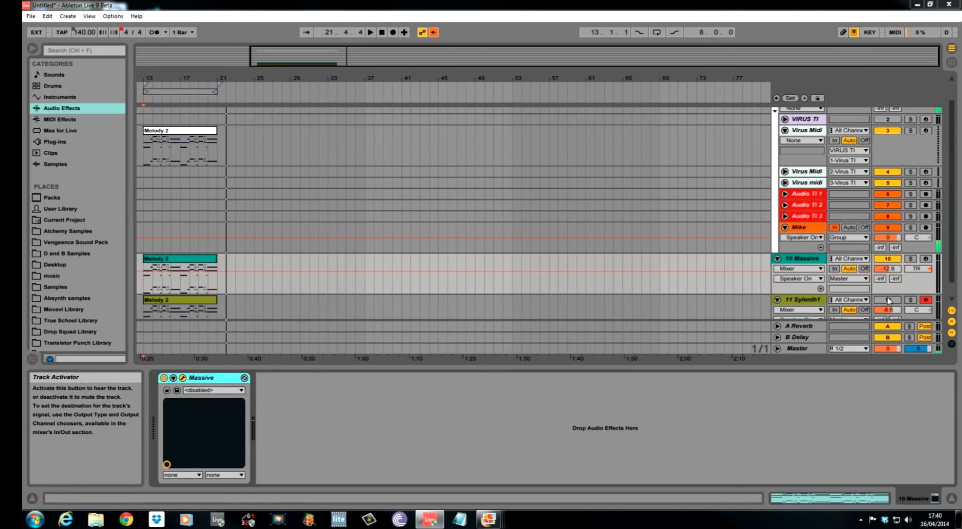
# - Activate the 11 Sylenth1 track and examine the notes of its Melody 2 clip in an enlarged note editor
pyautogui.click(889, 301)
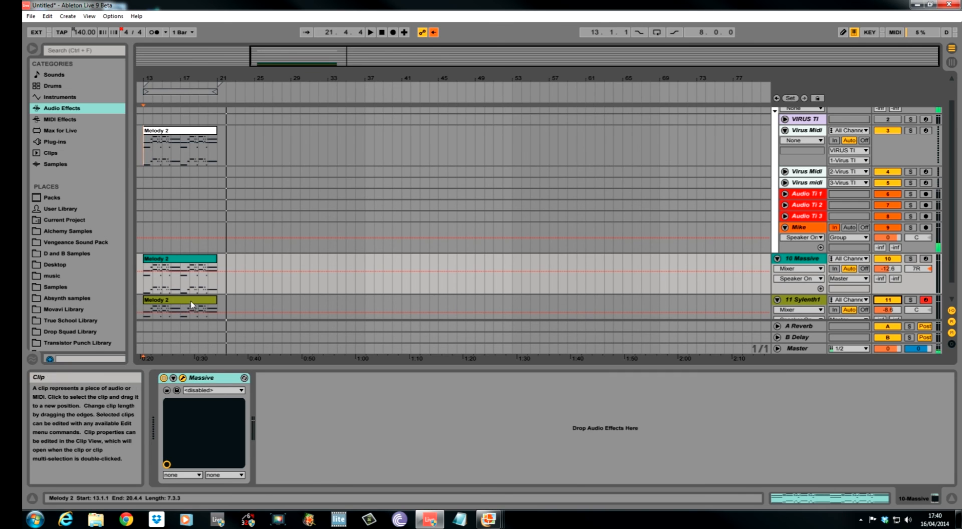
pyautogui.doubleClick(193, 301)
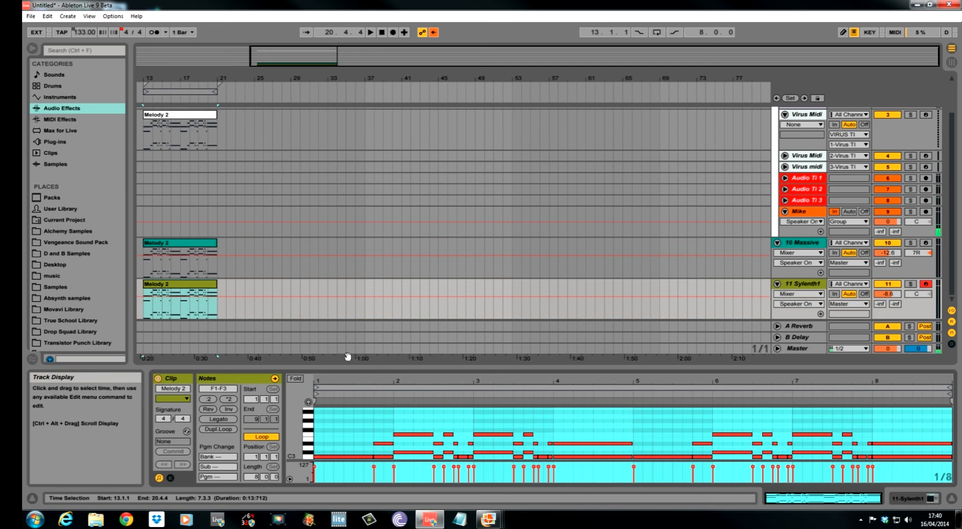
pyautogui.moveTo(394, 368); pyautogui.dragTo(381, 210)
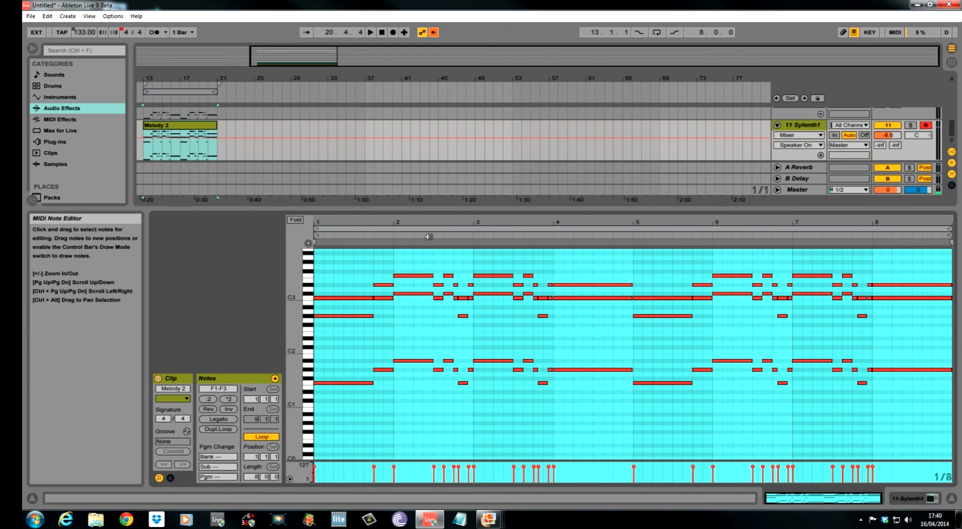
pyautogui.moveTo(474, 215); pyautogui.dragTo(471, 351)
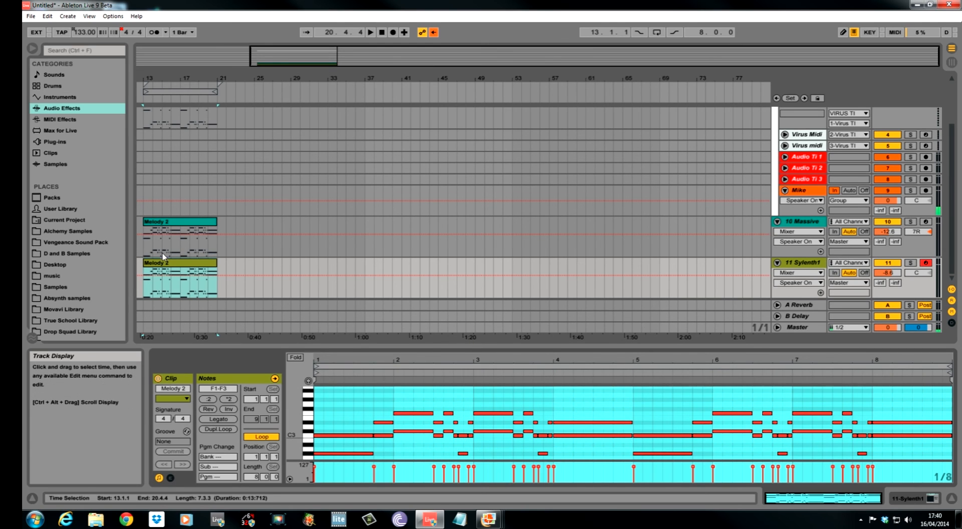
# - Play all the layers from bar 13 and open the Sylenth1 plug-in window beside the arrangement clips
pyautogui.click(141, 283)
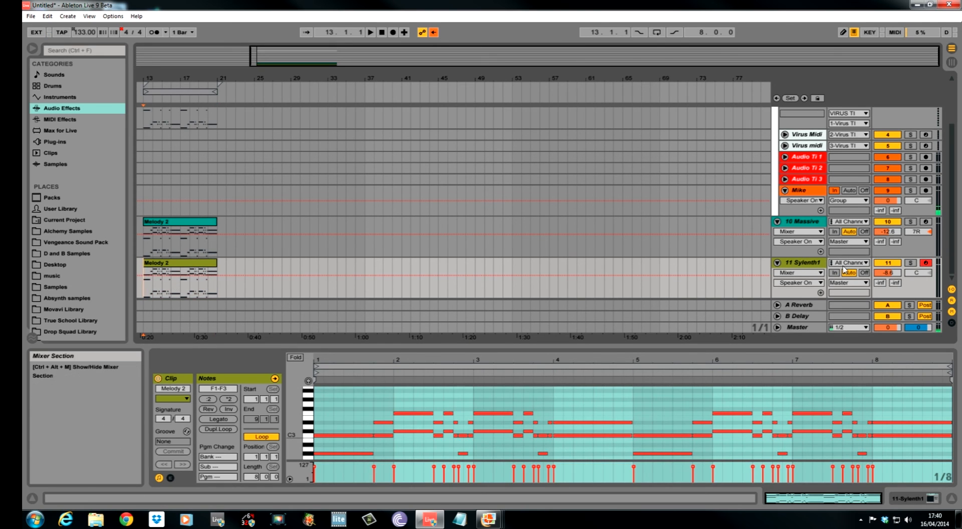
pyautogui.press('space')
pyautogui.doubleClick(801, 263)
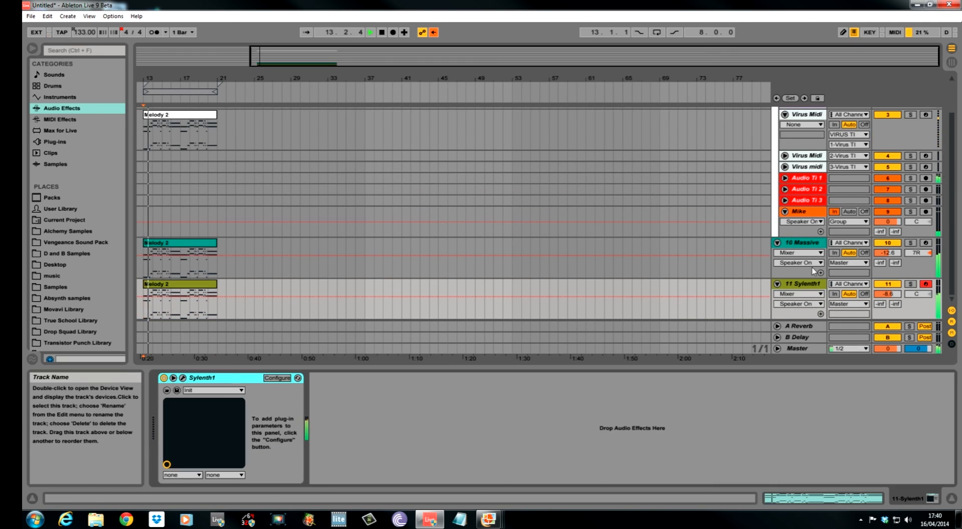
pyautogui.click(183, 378)
pyautogui.moveTo(406, 89); pyautogui.dragTo(636, 149)
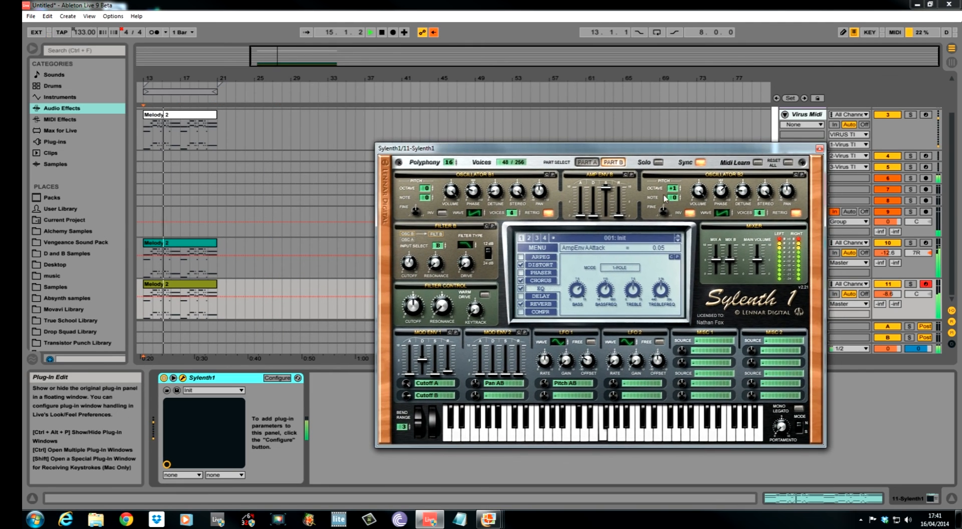
# - Review Sylenth1's chorus and distortion settings and the Part A oscillators
pyautogui.click(541, 280)
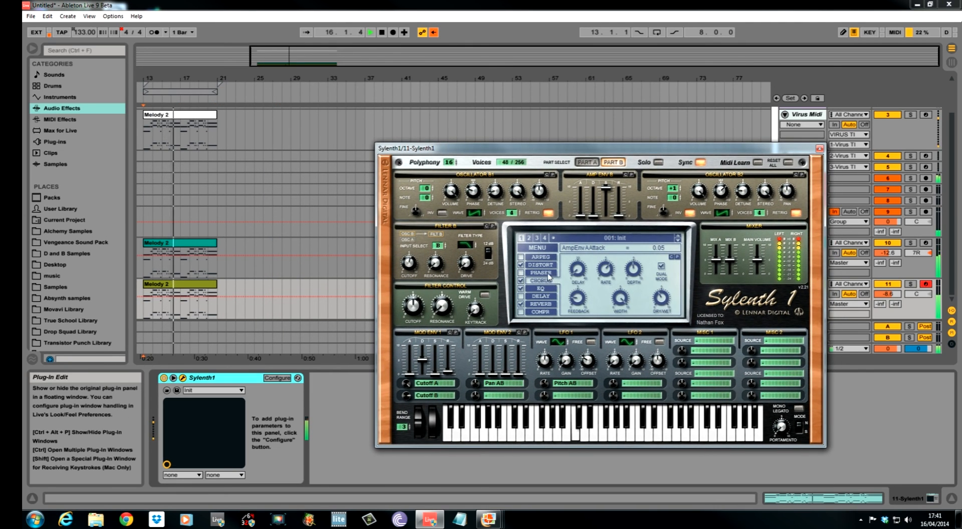
pyautogui.click(541, 265)
pyautogui.click(588, 162)
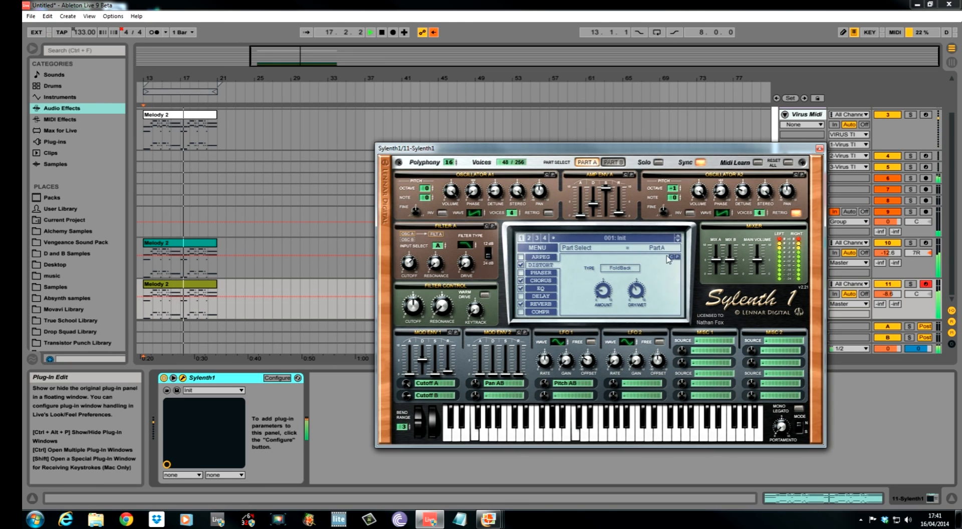
# - Review Sylenth1's Part B oscillators and close the plug-in window
pyautogui.click(613, 161)
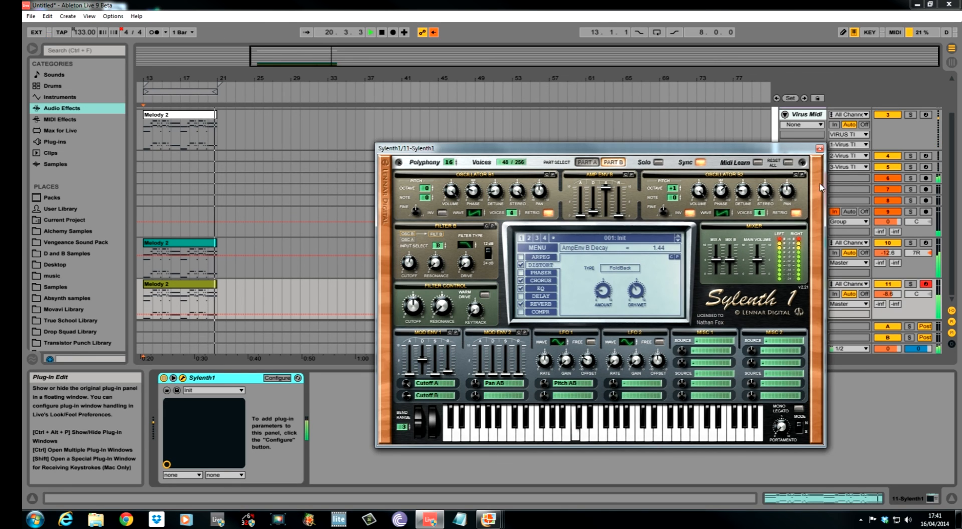
pyautogui.click(819, 148)
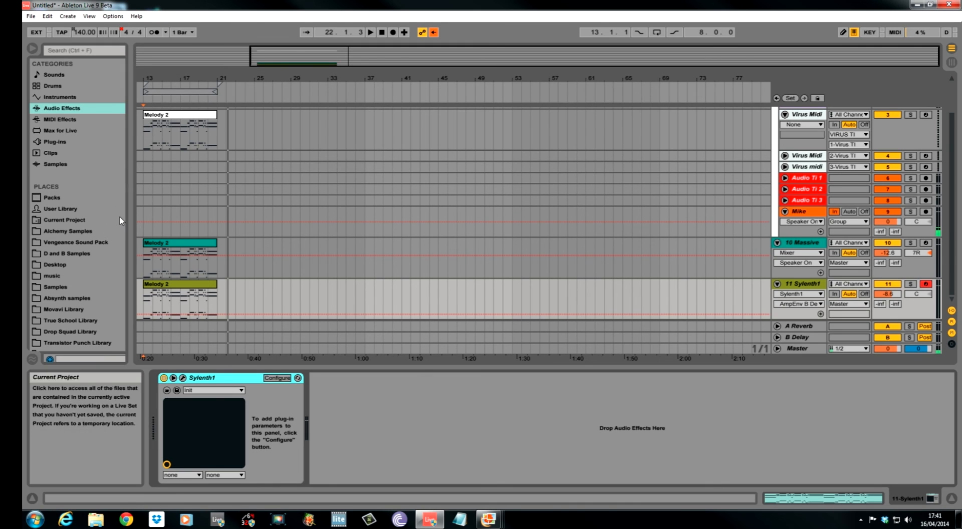
# - Play the 10 Massive track soloed from bar 13 with its Massive plug-in window open, and remove the solo
pyautogui.click(144, 166)
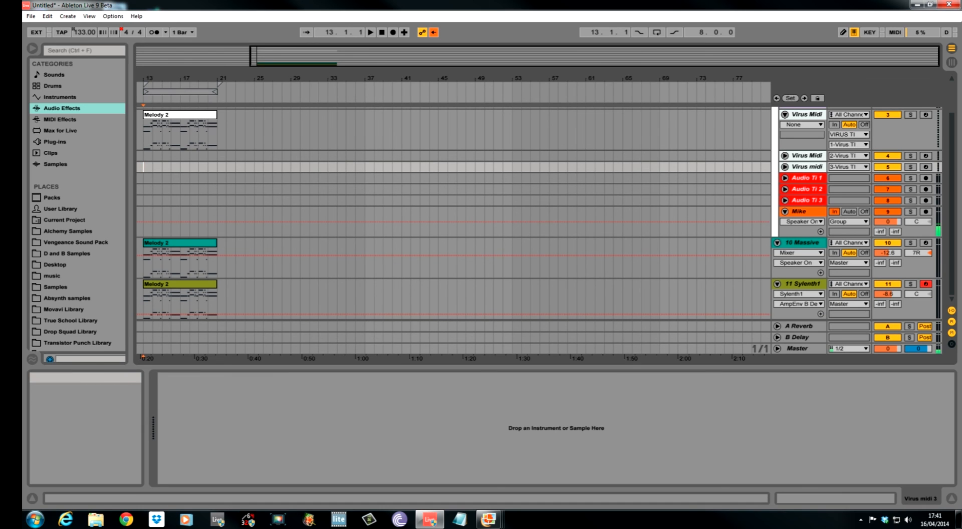
pyautogui.moveTo(23, 210); pyautogui.dragTo(674, 109)
pyautogui.click(141, 258)
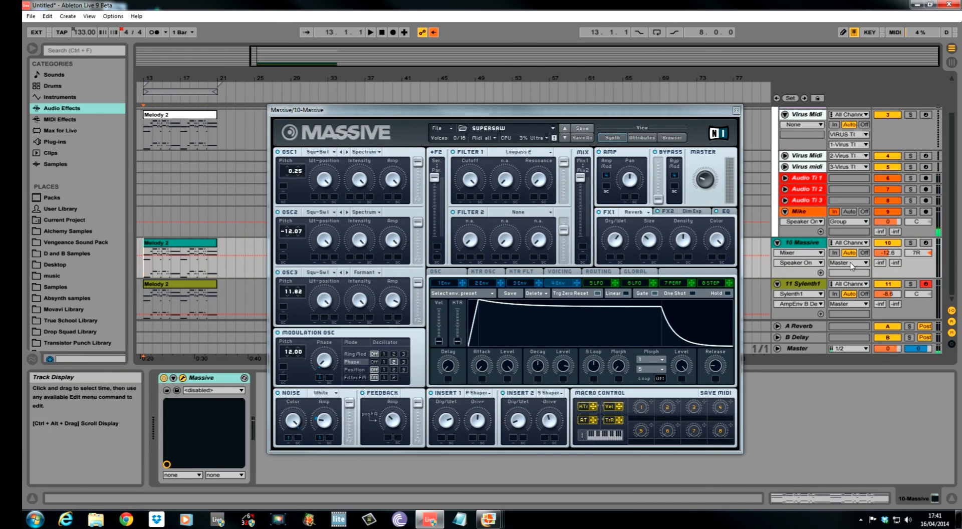
pyautogui.click(910, 243)
pyautogui.press('space')
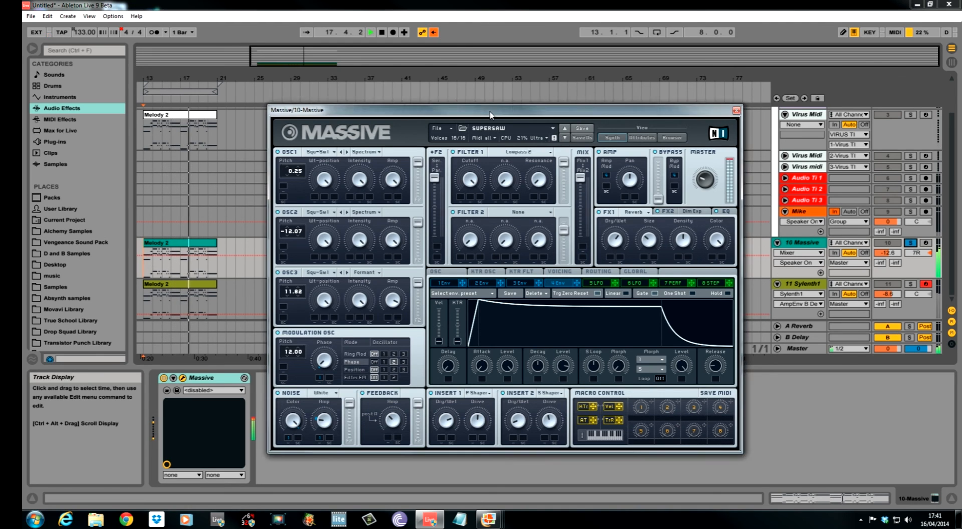
pyautogui.moveTo(490, 114); pyautogui.dragTo(487, 103)
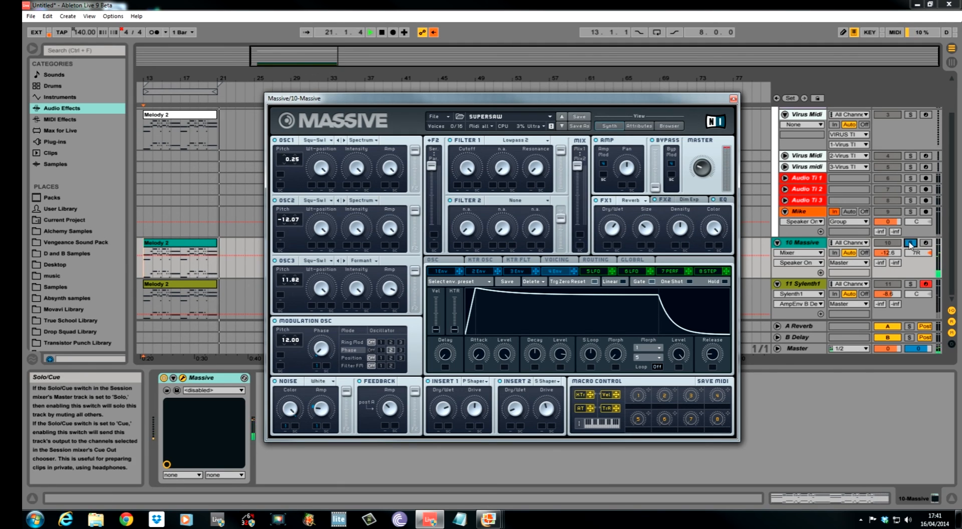
pyautogui.click(911, 243)
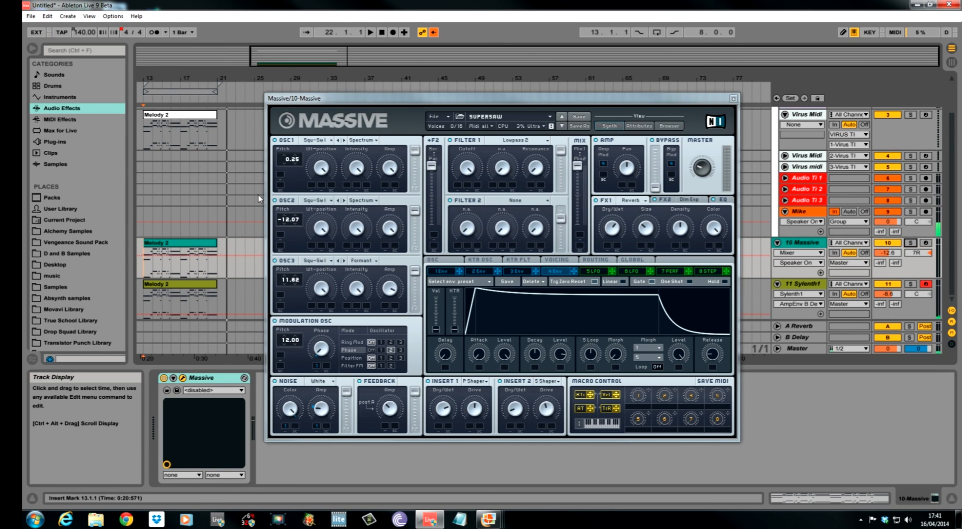
pyautogui.moveTo(374, 99); pyautogui.dragTo(373, 88)
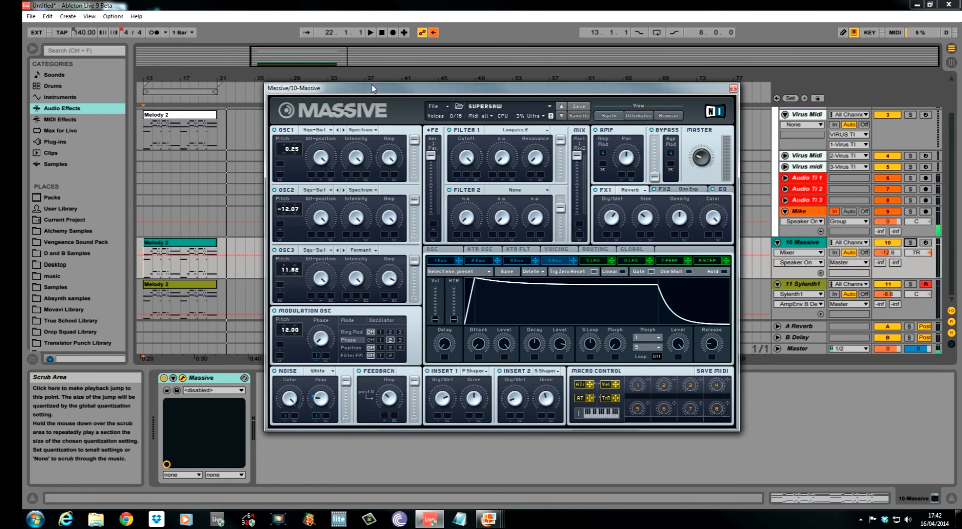